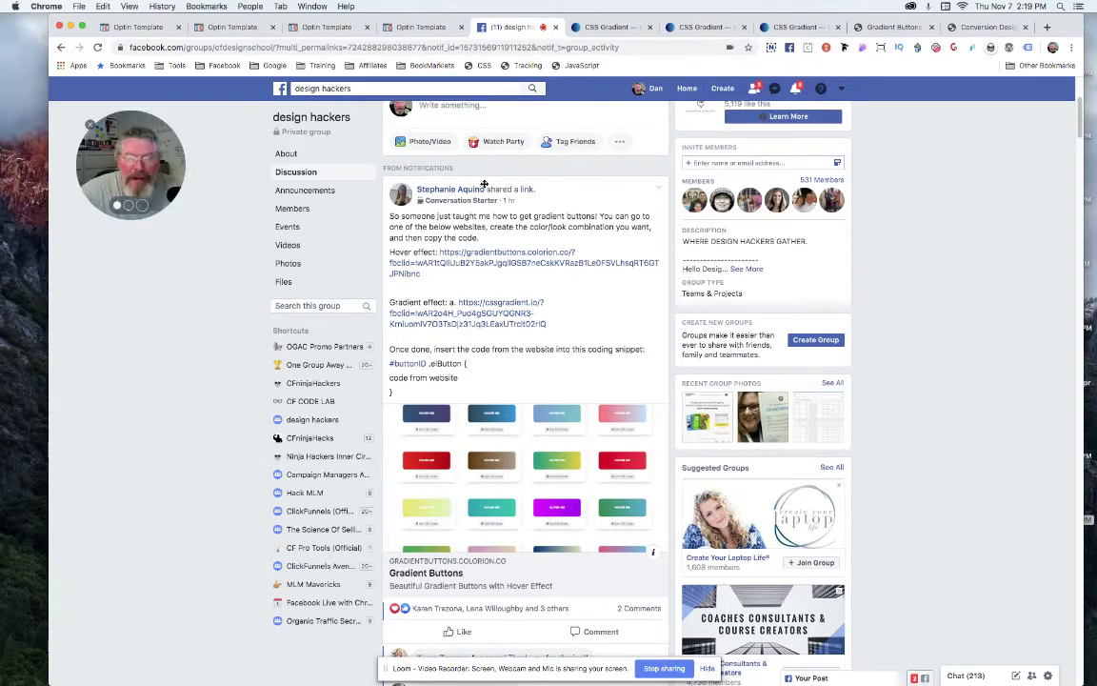
Scroll through the Facebook design group post about gradient buttons and CSS gradient sites.
scroll(535, 472, "down", 5)
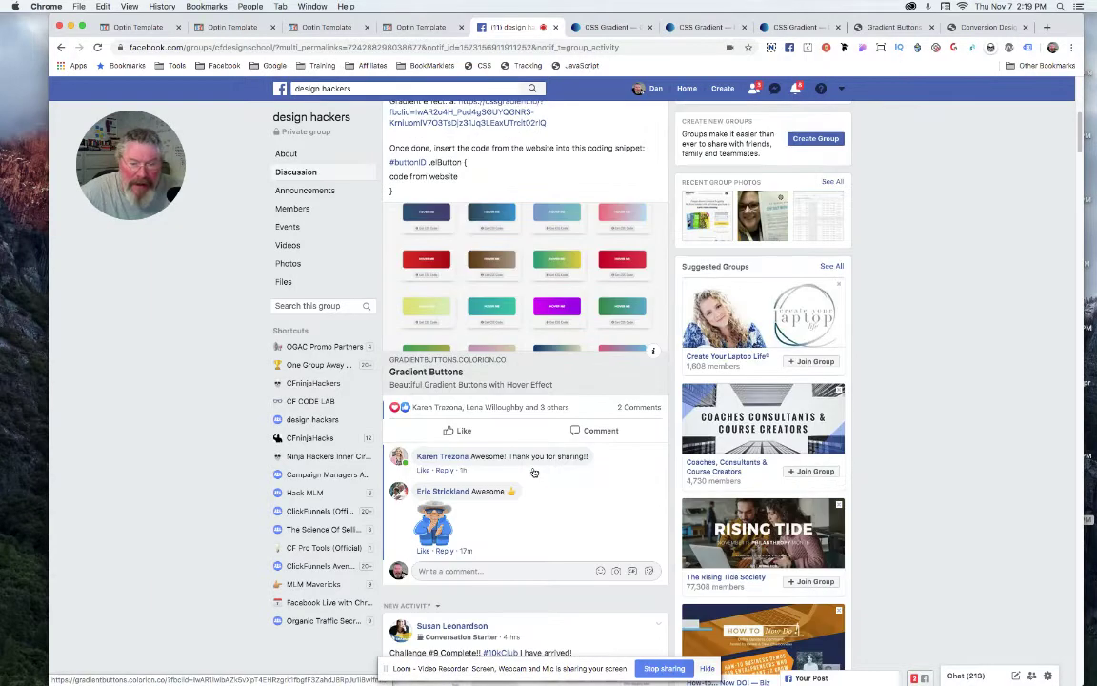
scroll(546, 245, "up", 4)
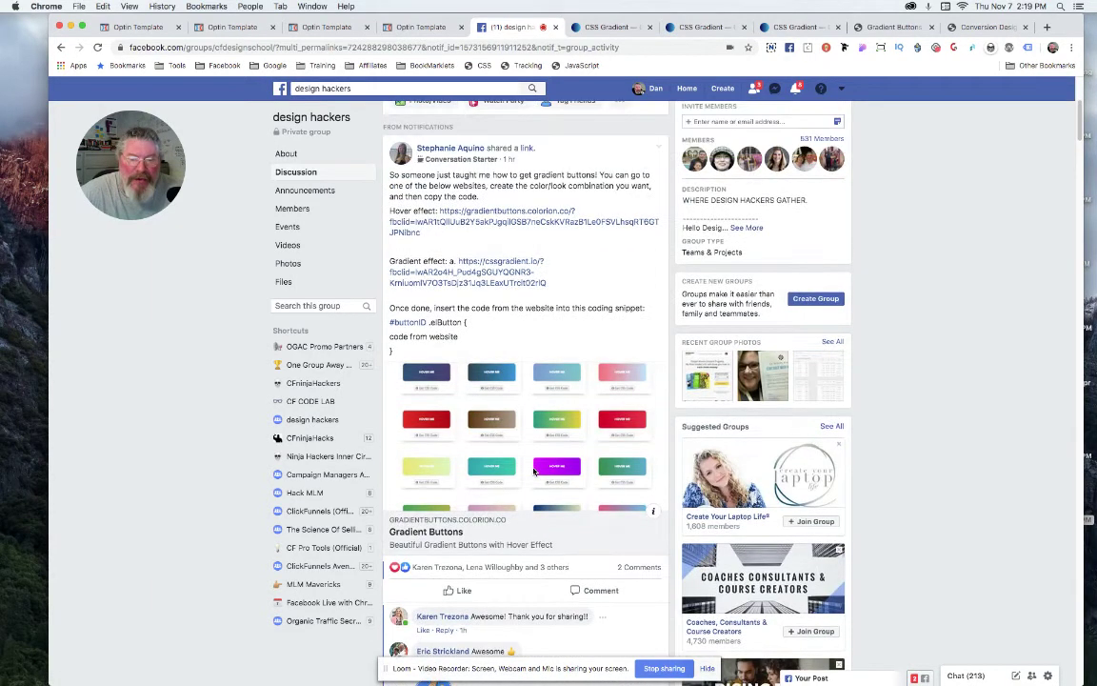
Review the black-transparent-black radial gradient in cssgradient.io, then return to the ClickFunnels editor.
left_click(700, 28)
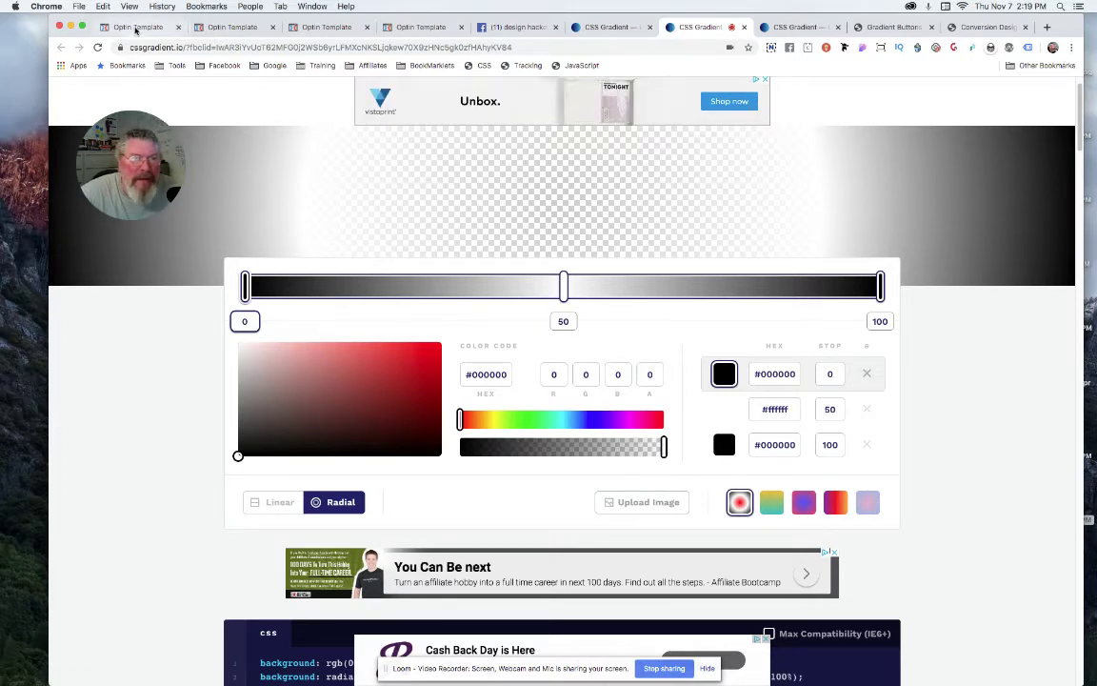
left_click(136, 29)
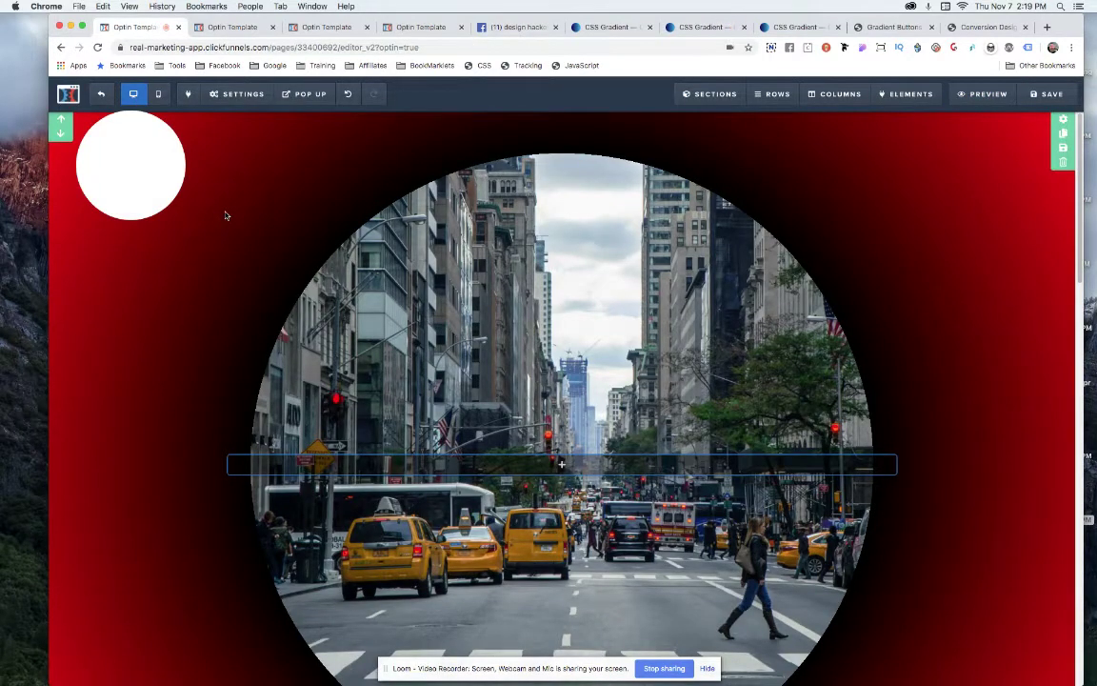
Scroll through the gradient sections, then preview the red halo around the circular city photo.
scroll(226, 215, "down", 5)
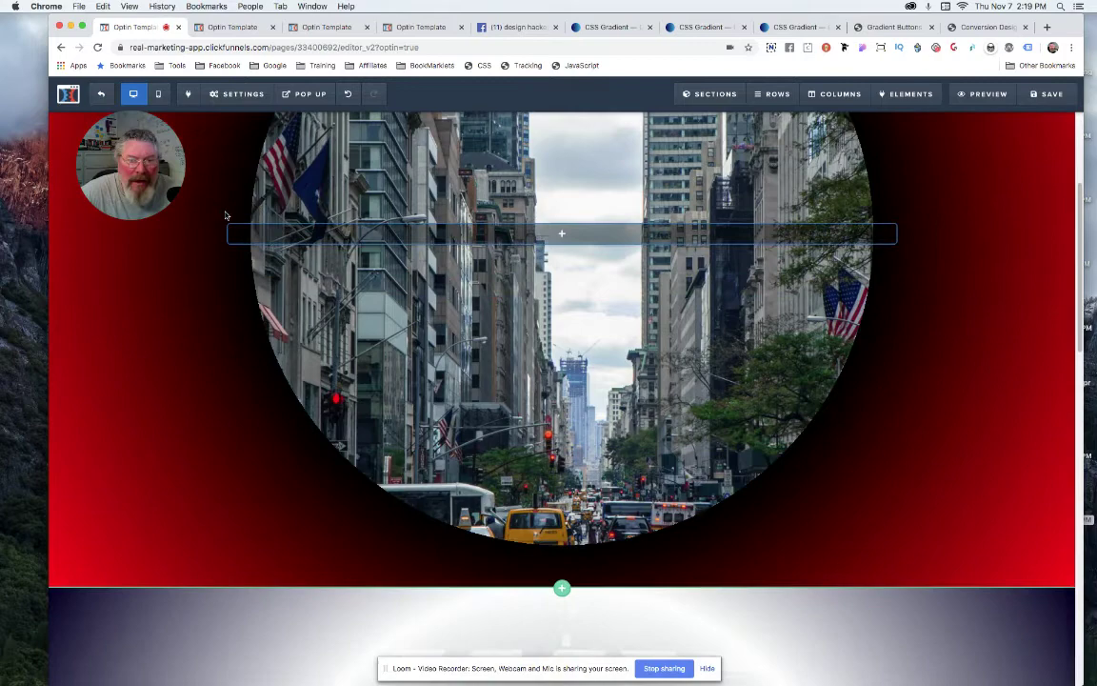
scroll(226, 216, "down", 6)
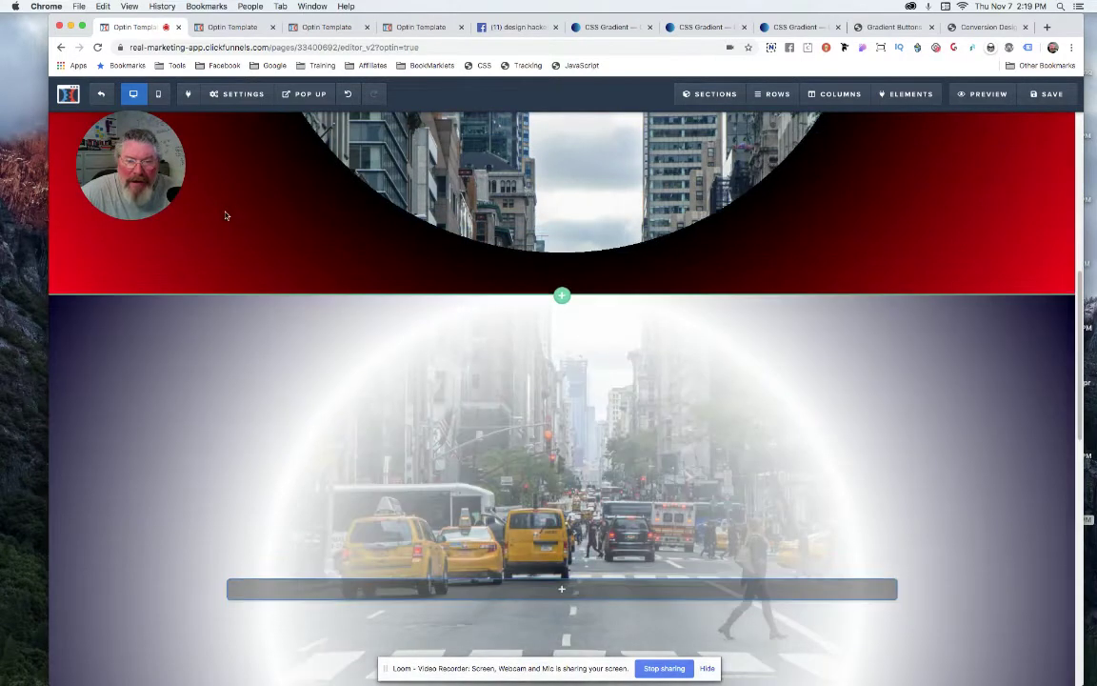
scroll(225, 215, "down", 12)
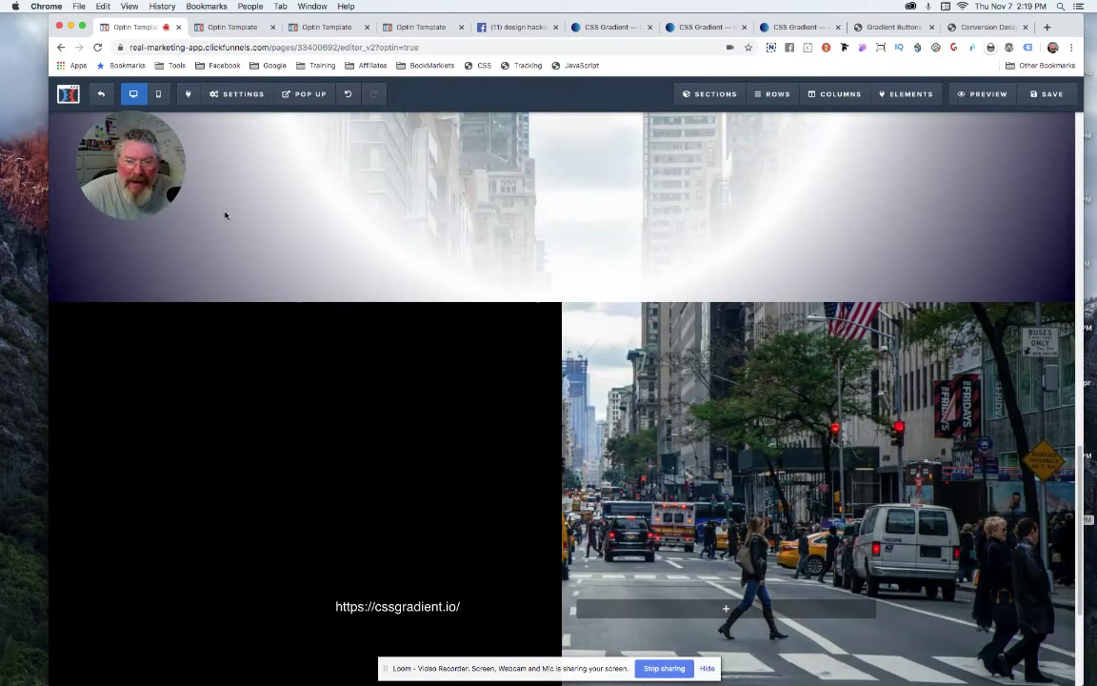
scroll(226, 215, "up", 9)
left_click(230, 26)
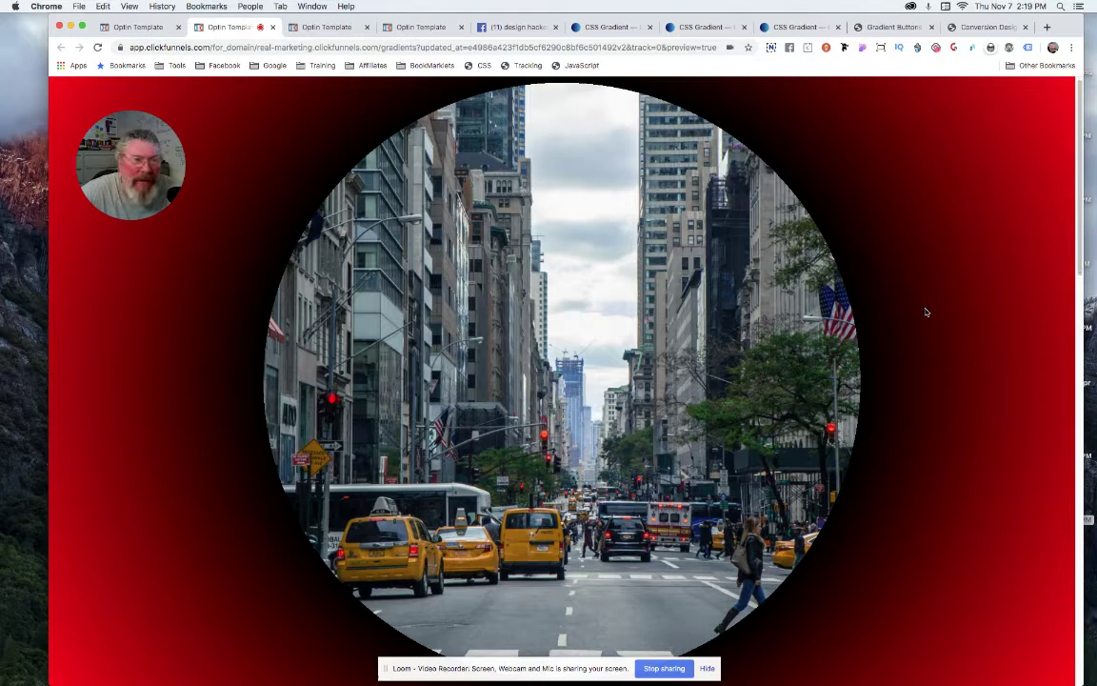
scroll(925, 312, "down", 5)
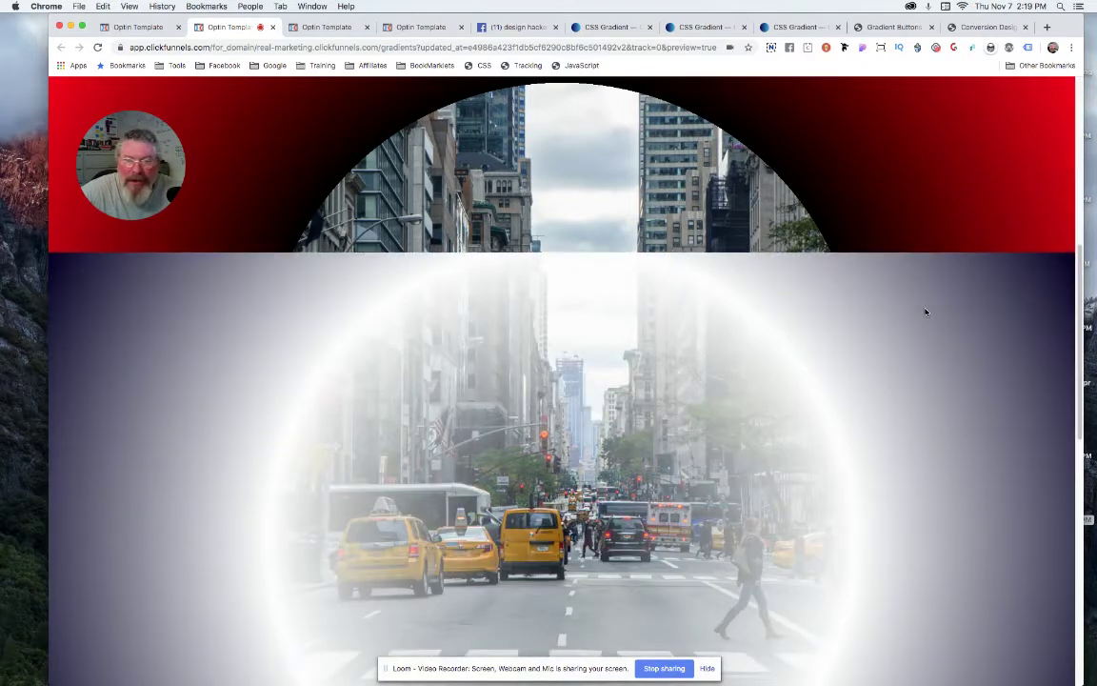
scroll(925, 311, "down", 5)
scroll(925, 311, "up", 3)
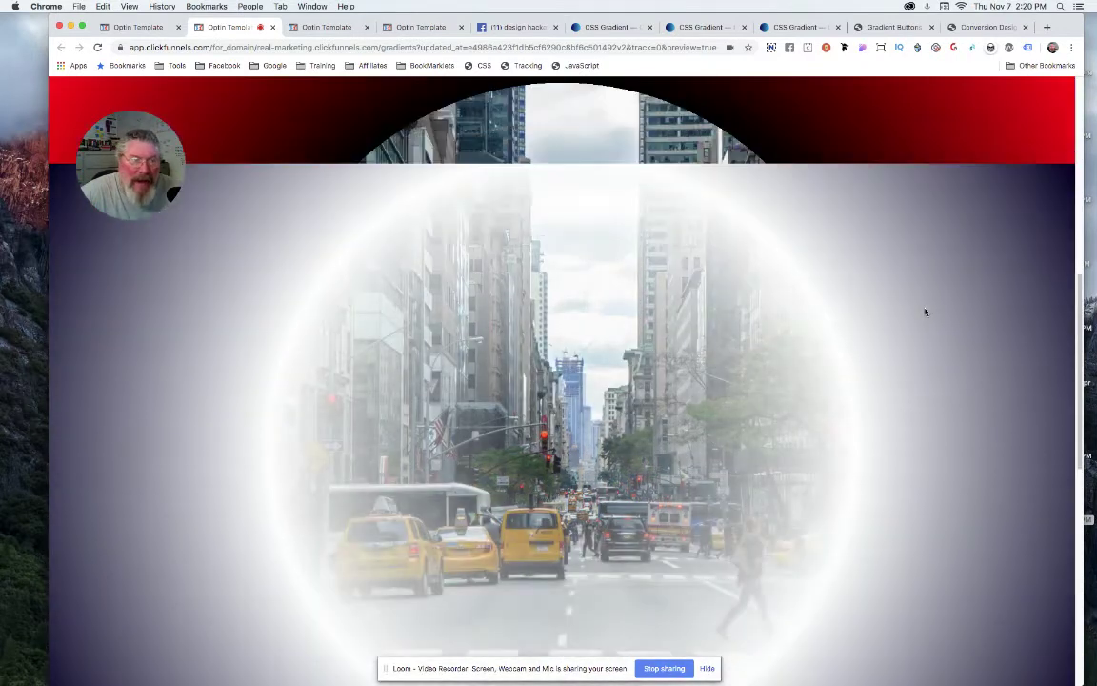
scroll(925, 311, "down", 3)
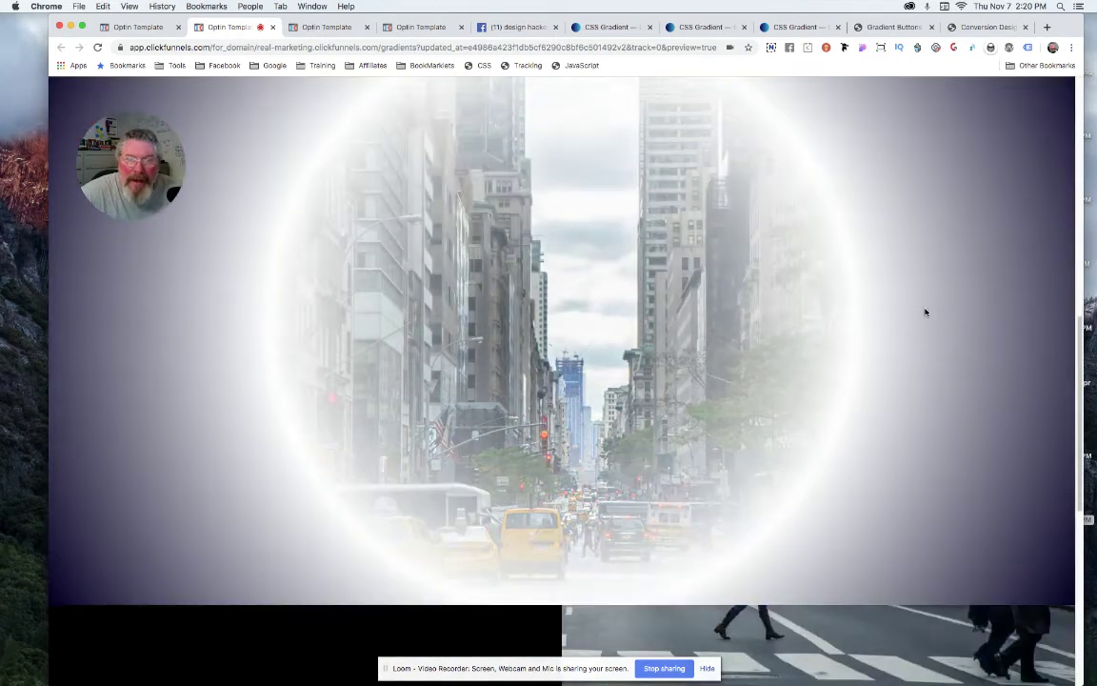
scroll(925, 311, "up", 2)
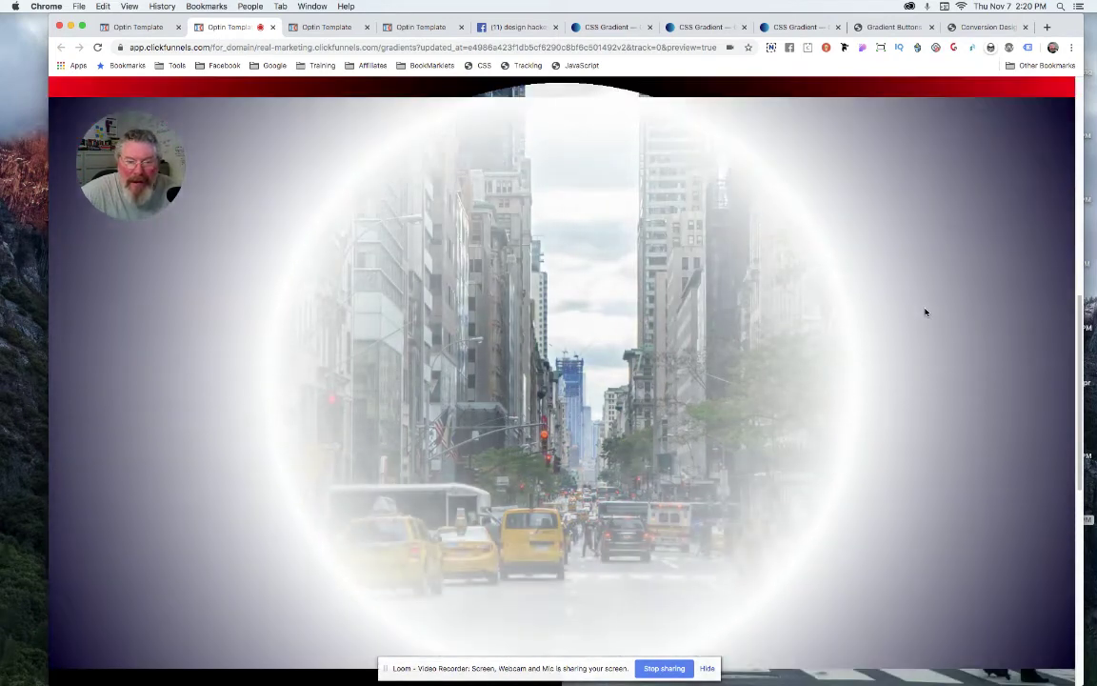
scroll(925, 311, "up", 1)
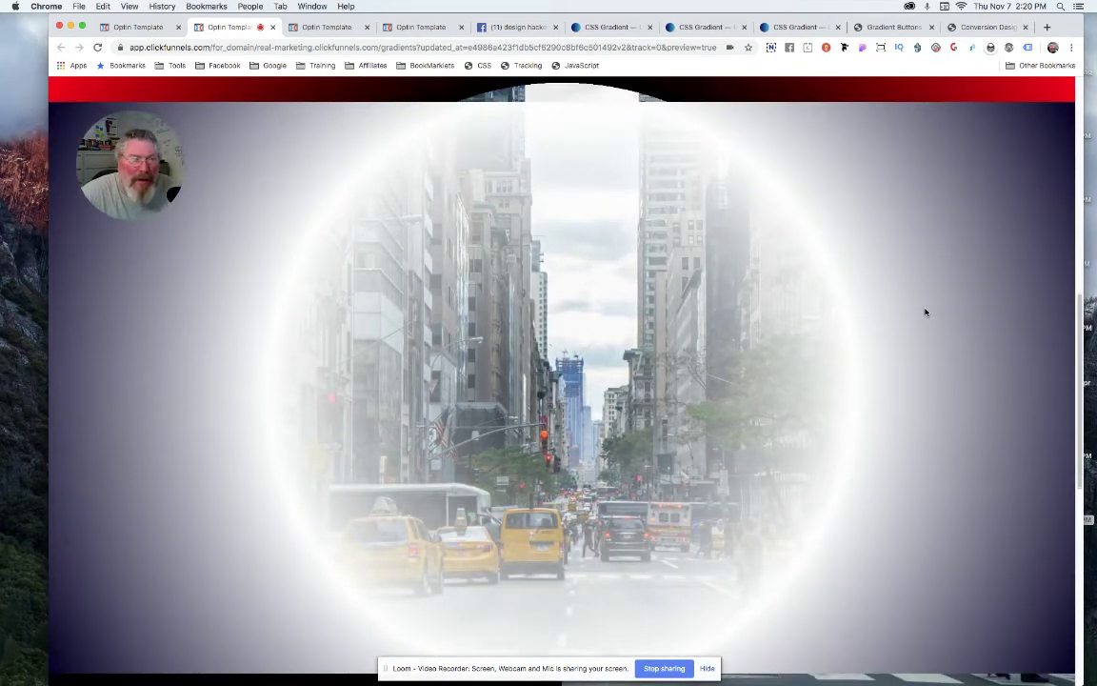
scroll(925, 312, "down", 5)
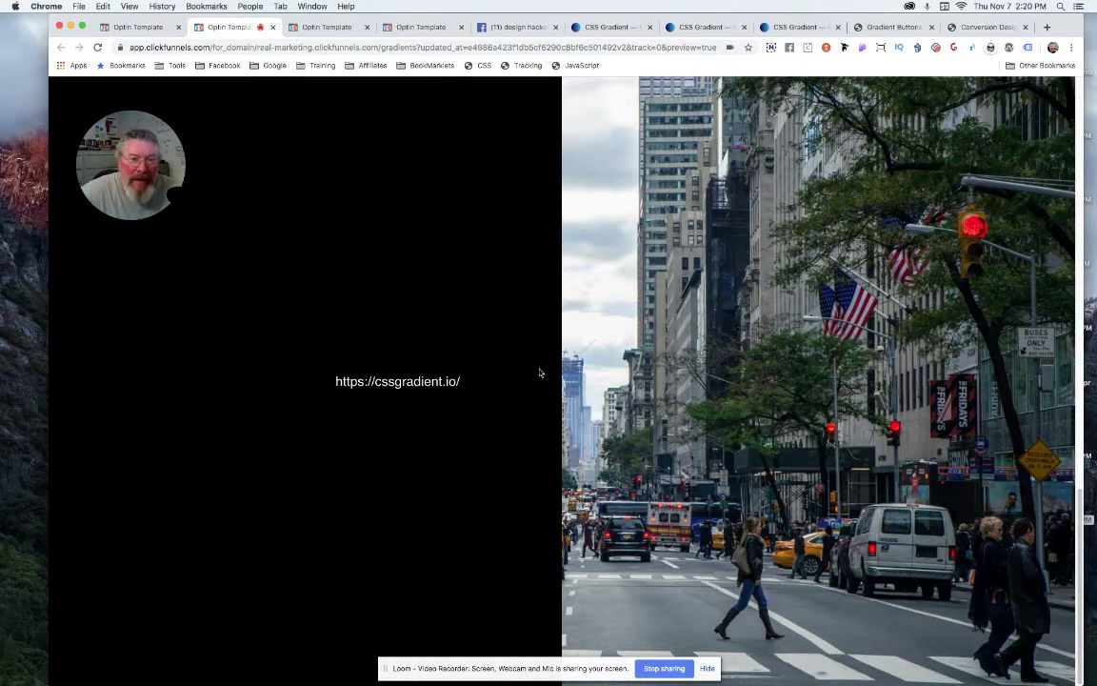
scroll(539, 372, "up", 6)
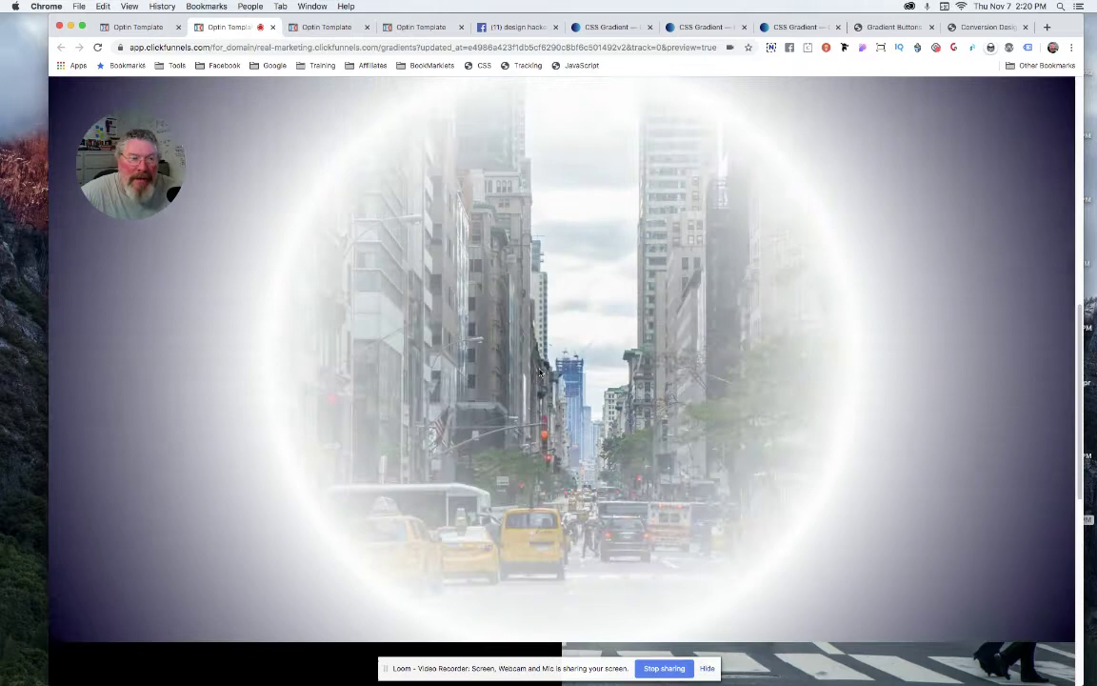
scroll(539, 373, "up", 5)
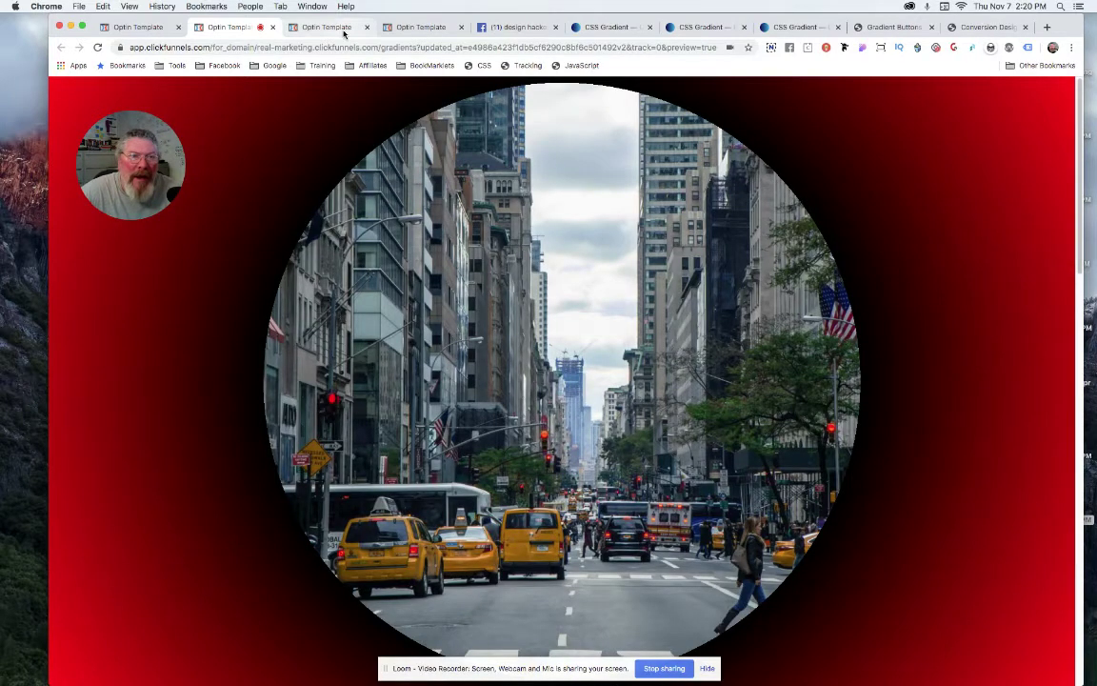
left_click(333, 29)
scroll(870, 254, "down", 1)
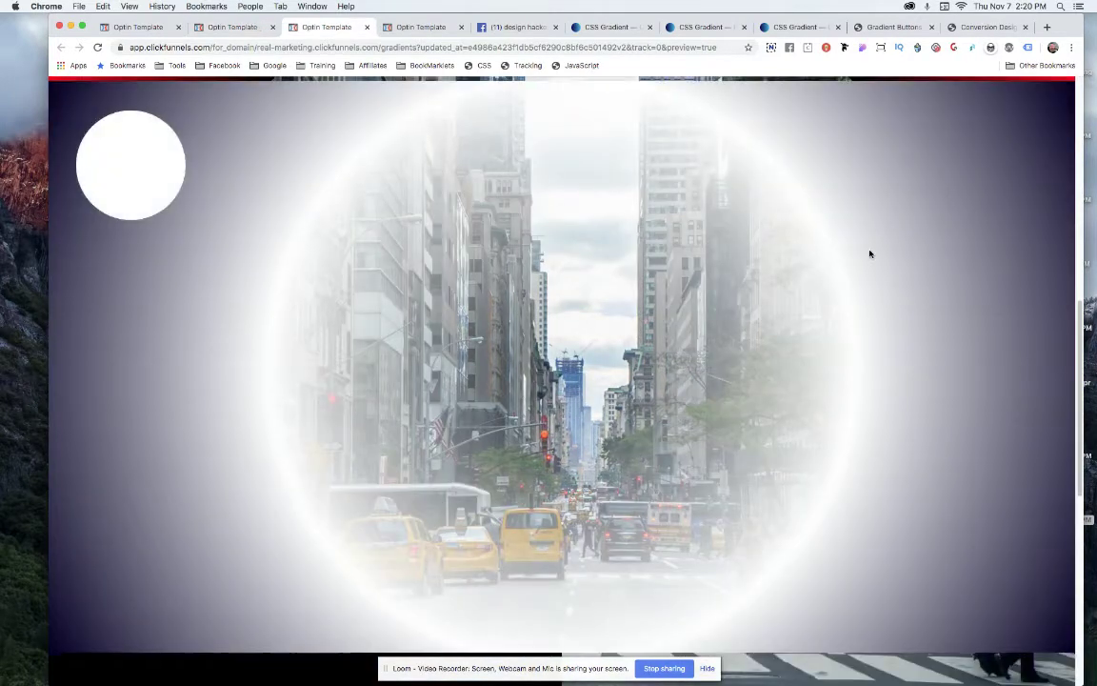
scroll(870, 254, "up", 5)
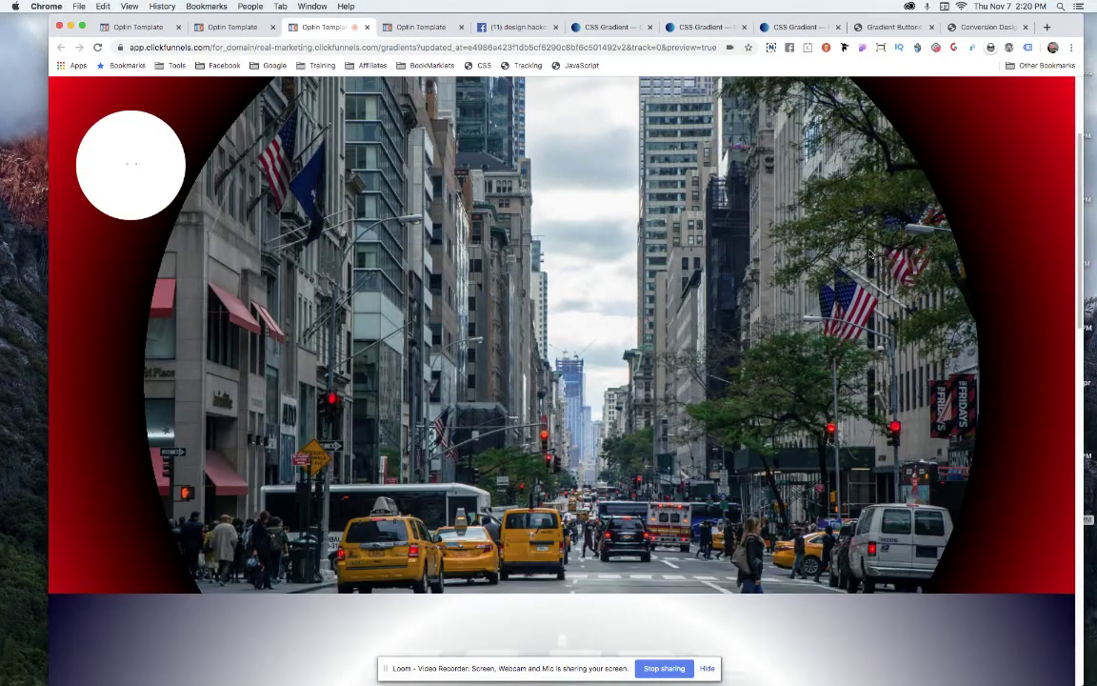
scroll(870, 254, "down", 2)
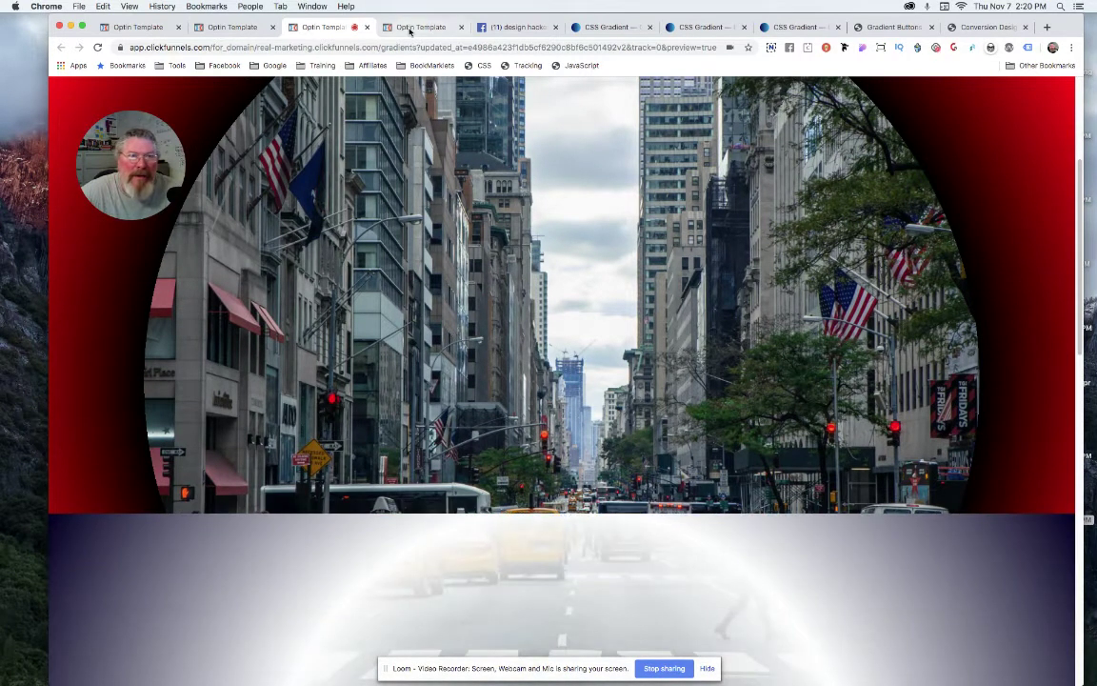
left_click(411, 28)
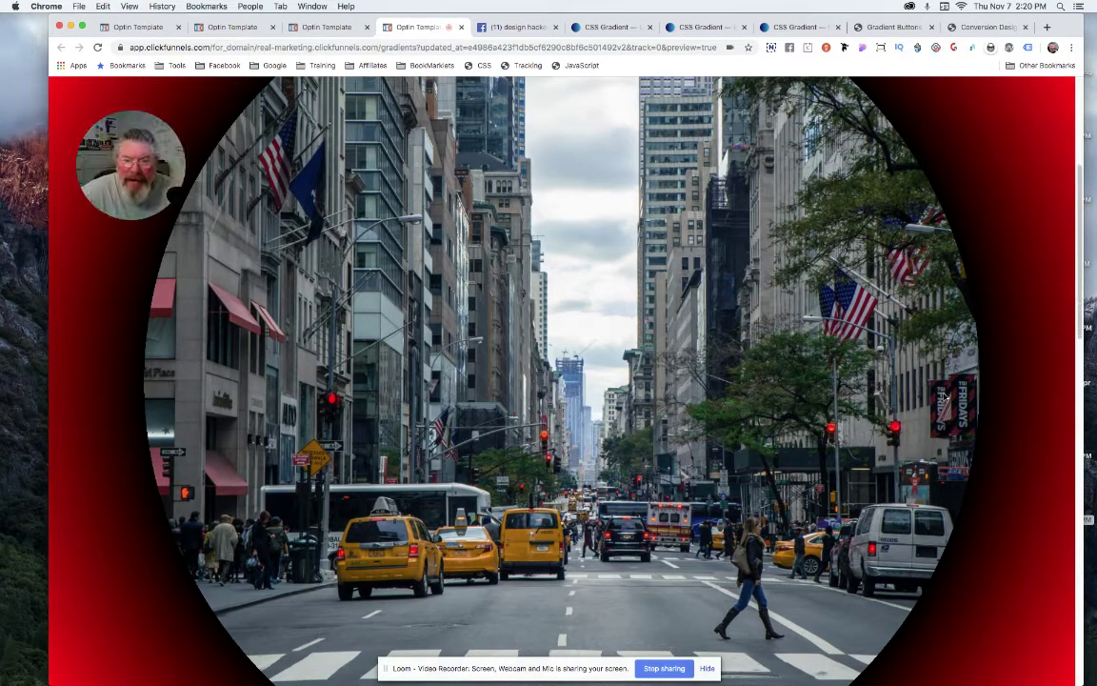
scroll(944, 397, "down", 5)
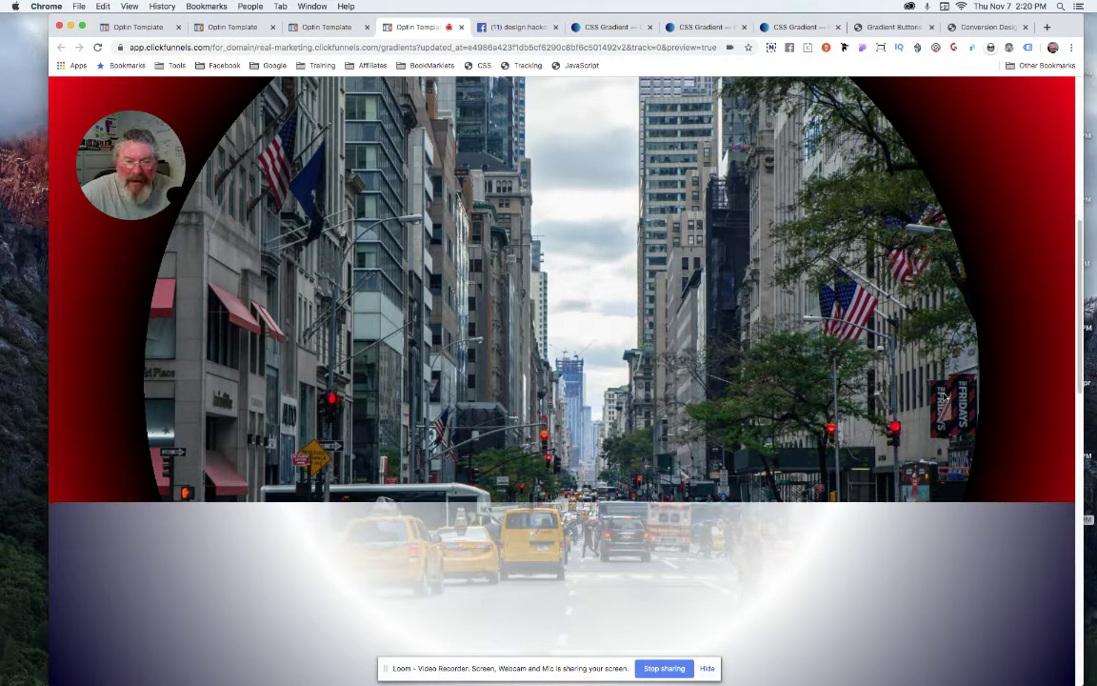
scroll(944, 397, "down", 8)
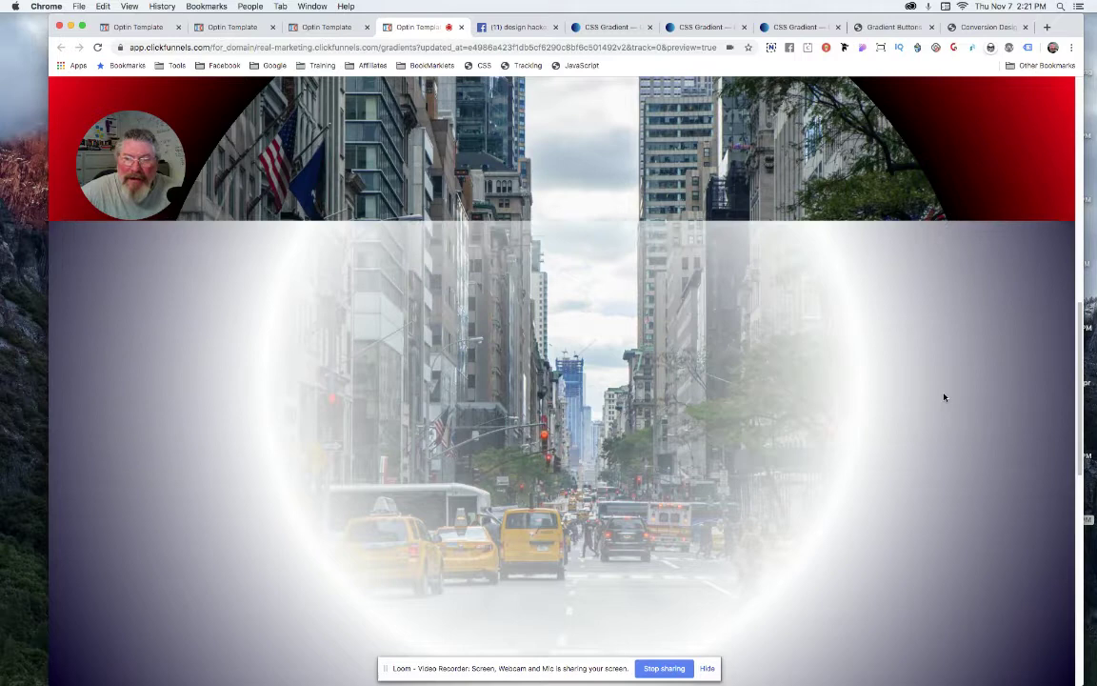
scroll(944, 397, "up", 8)
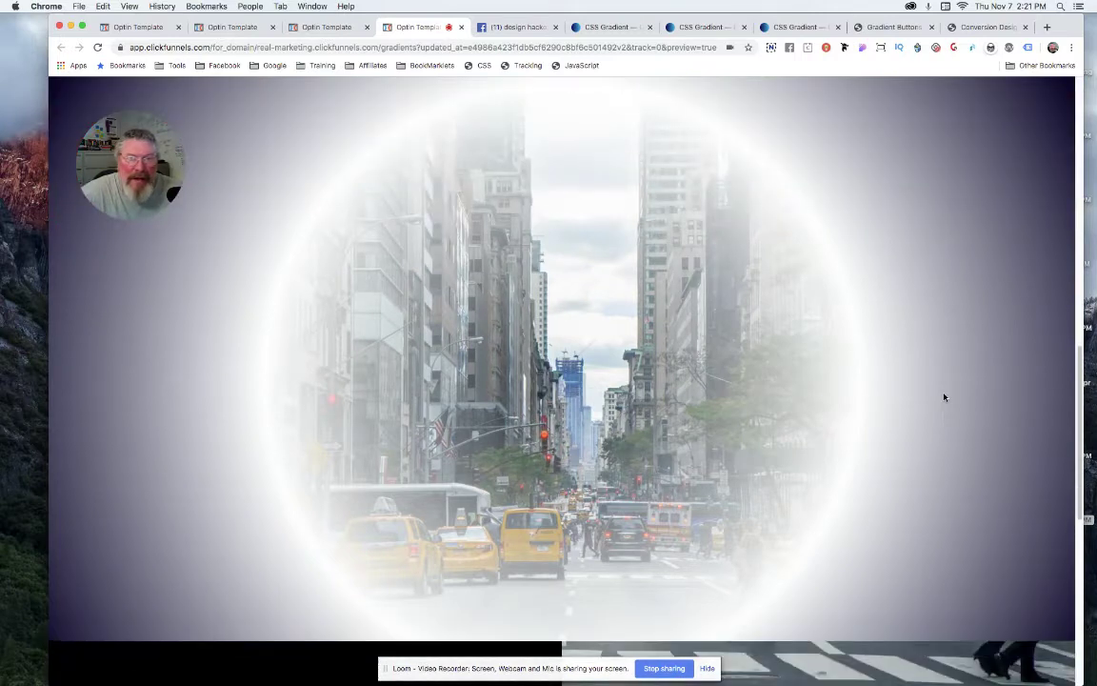
scroll(943, 398, "up", 6)
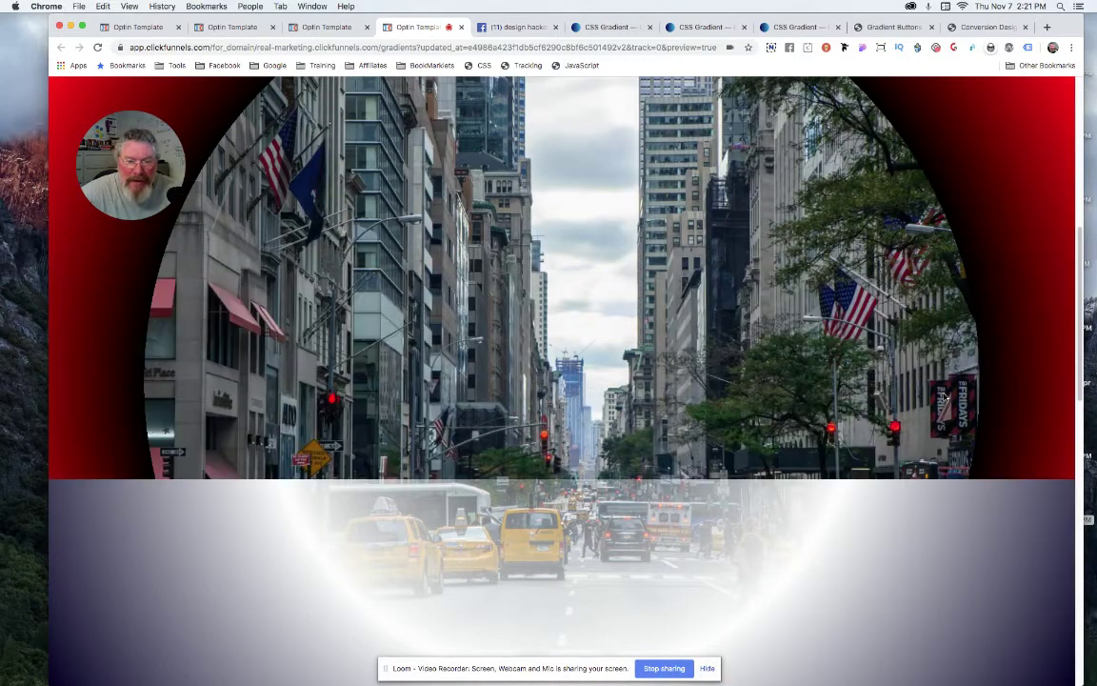
scroll(944, 397, "down", 15)
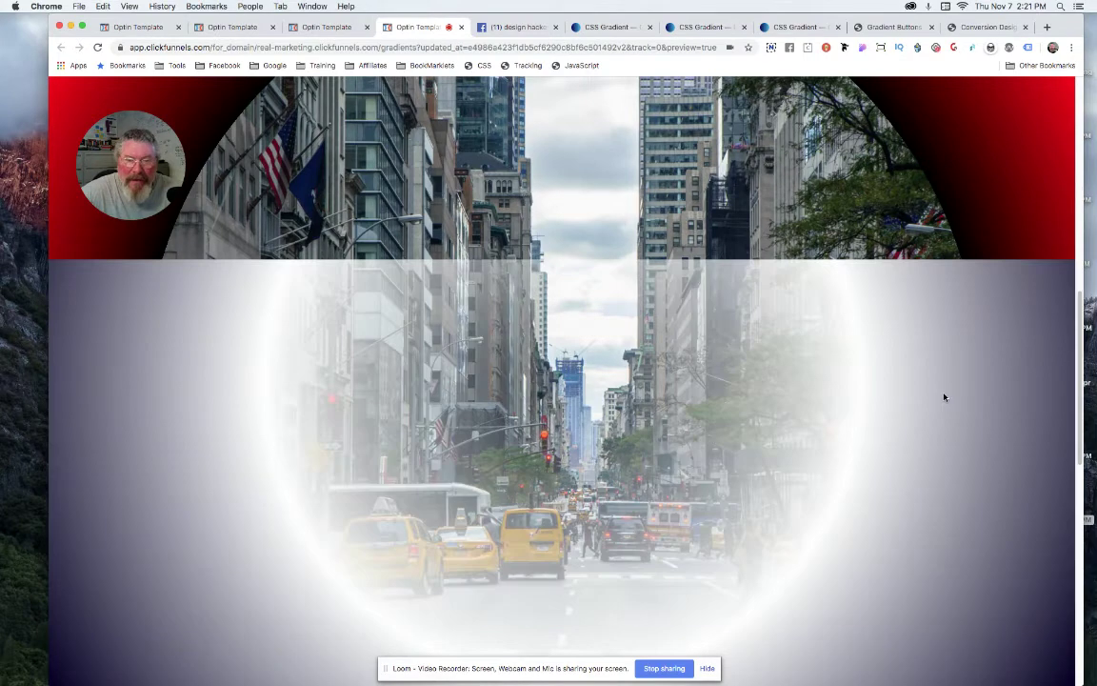
scroll(944, 397, "up", 7)
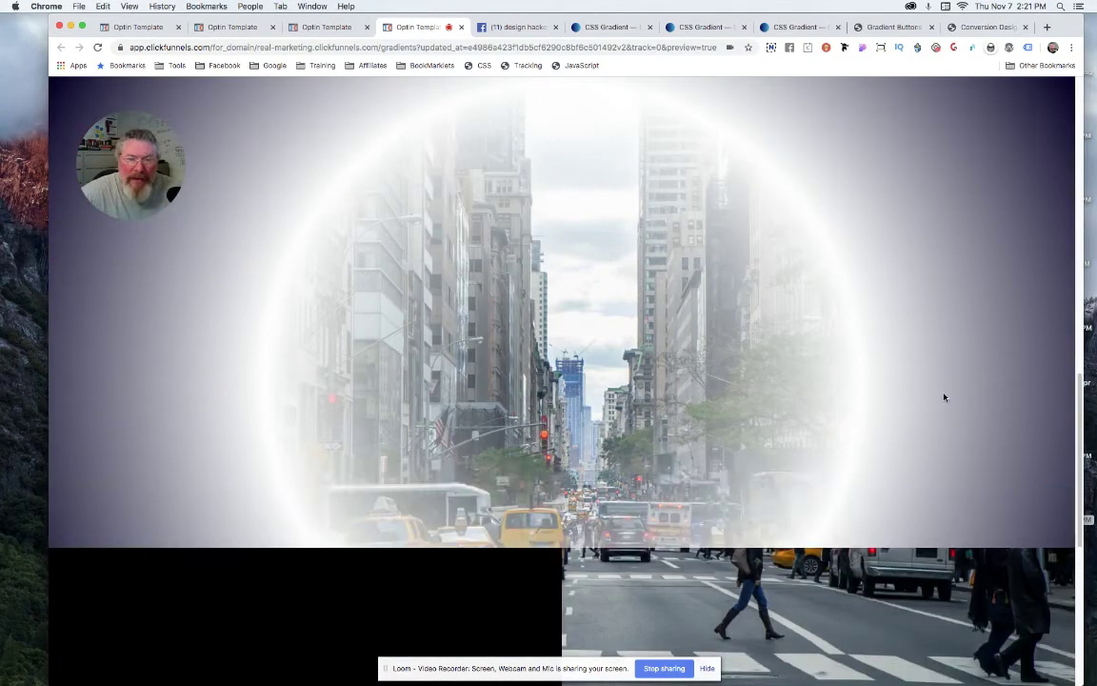
scroll(944, 397, "up", 7)
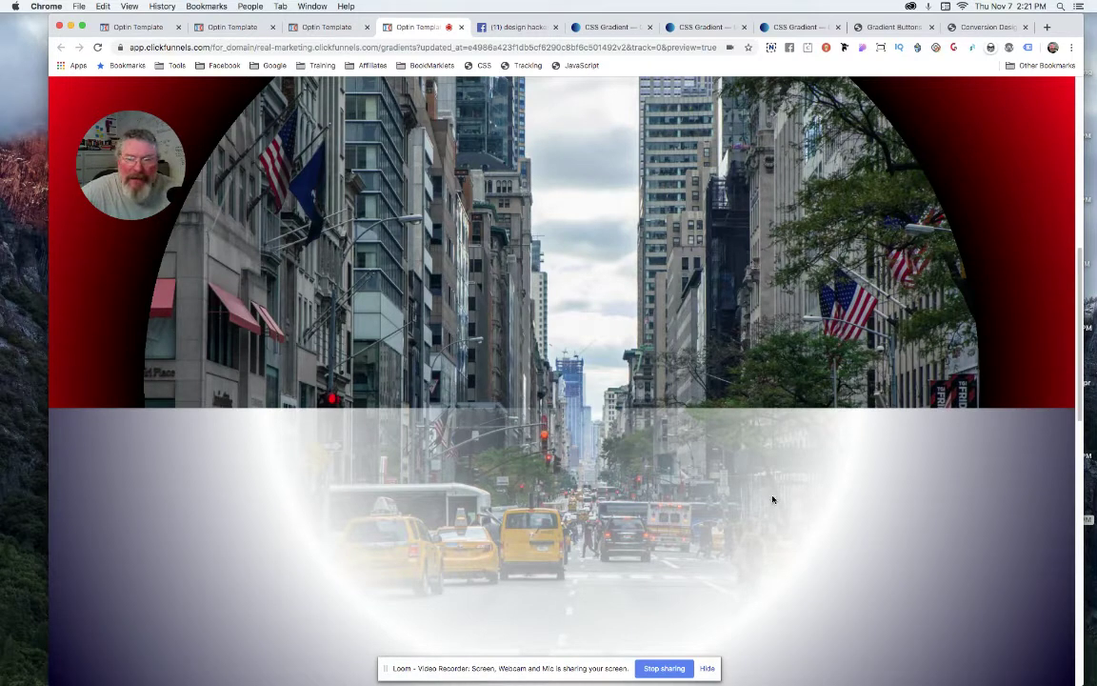
scroll(772, 499, "down", 8)
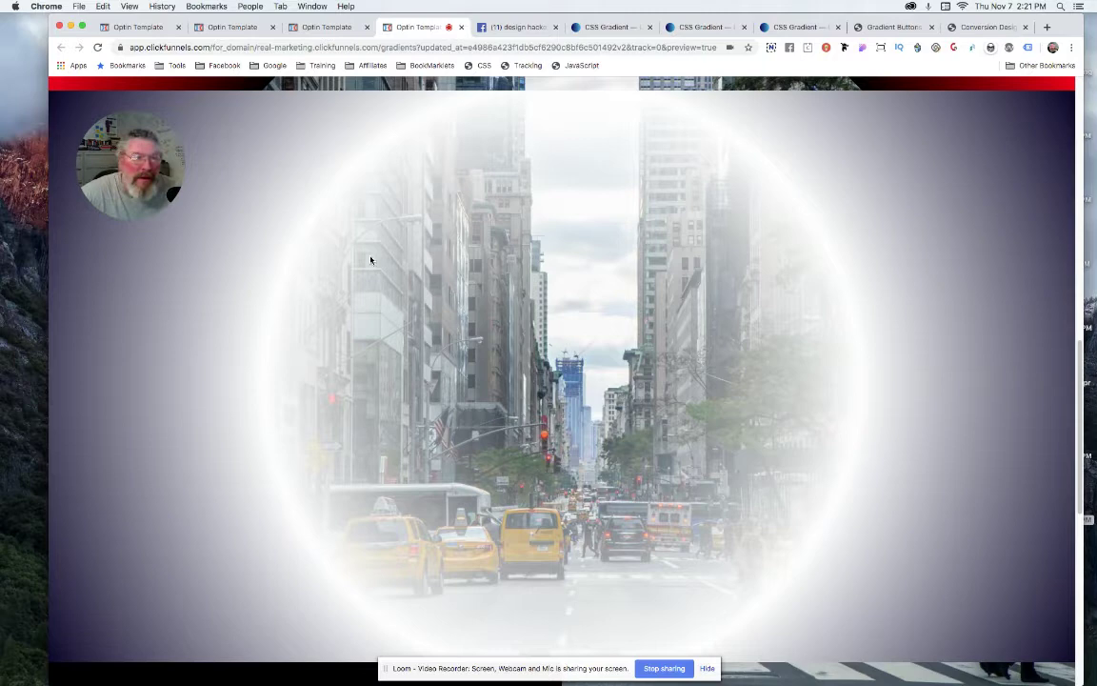
Add a colour stop to the 90° linear gradient and move it to 38 for a softer fade.
left_click(780, 29)
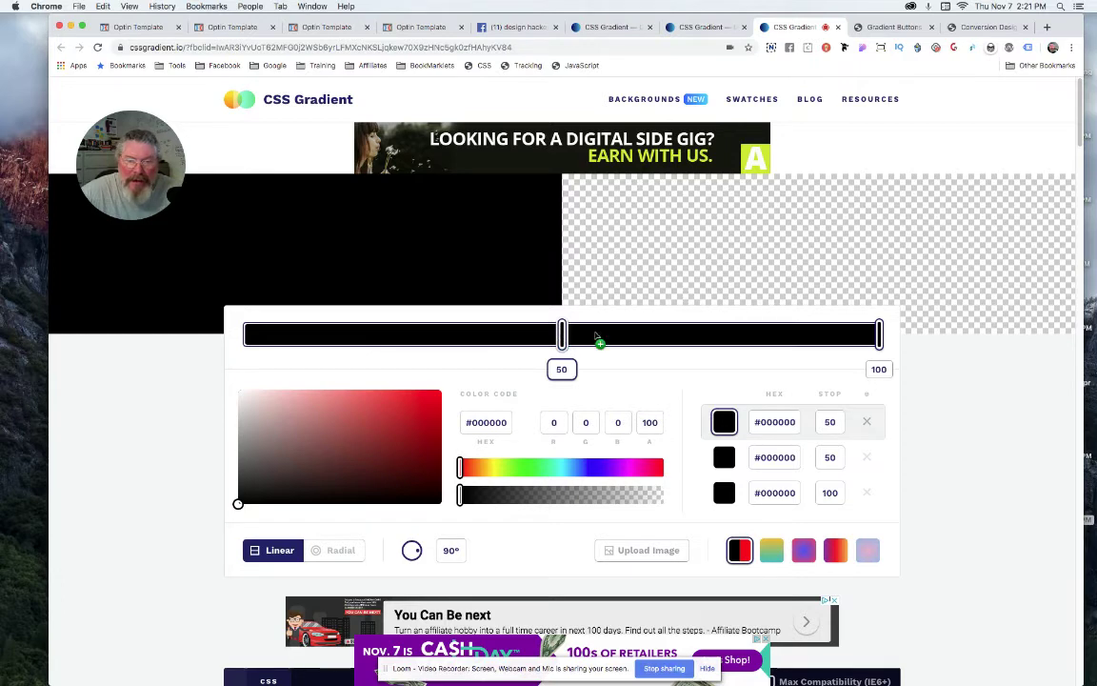
left_click(595, 335)
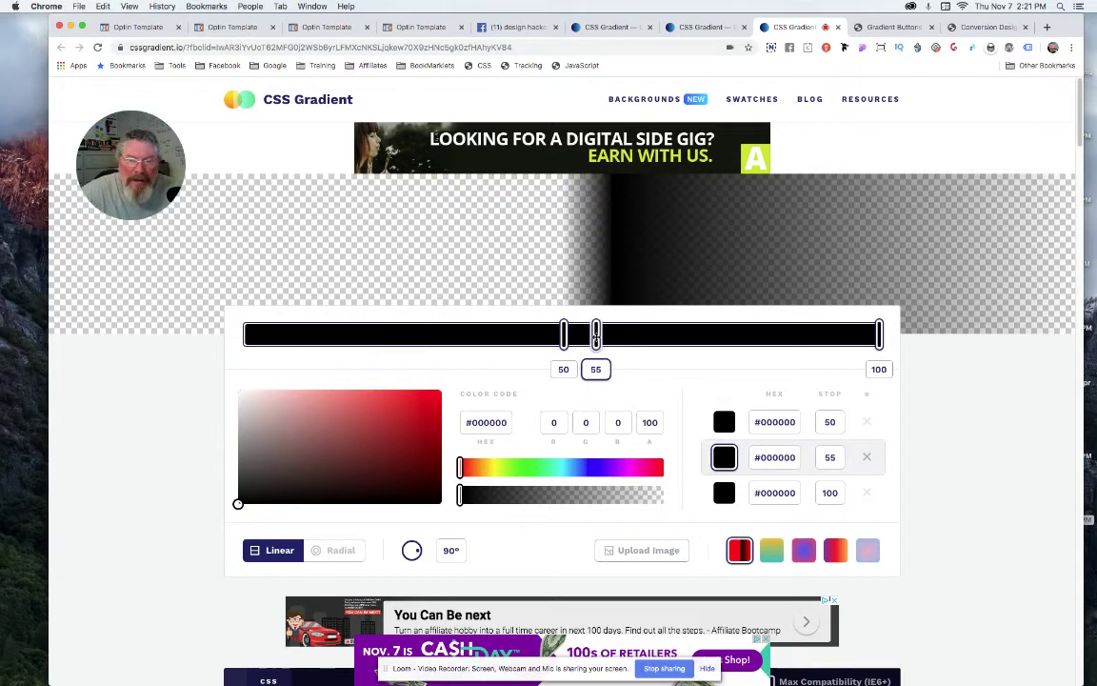
left_click_drag(596, 335, 487, 335)
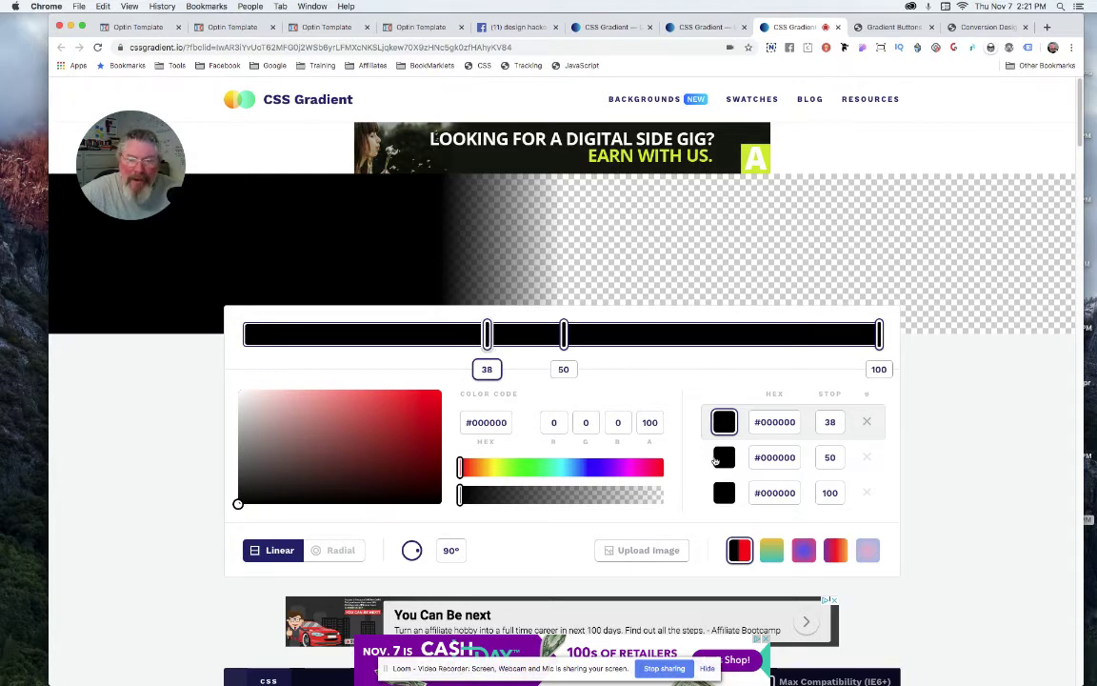
Move the opaque black stop to 50 for a hard black-to-transparent split.
left_click(725, 459)
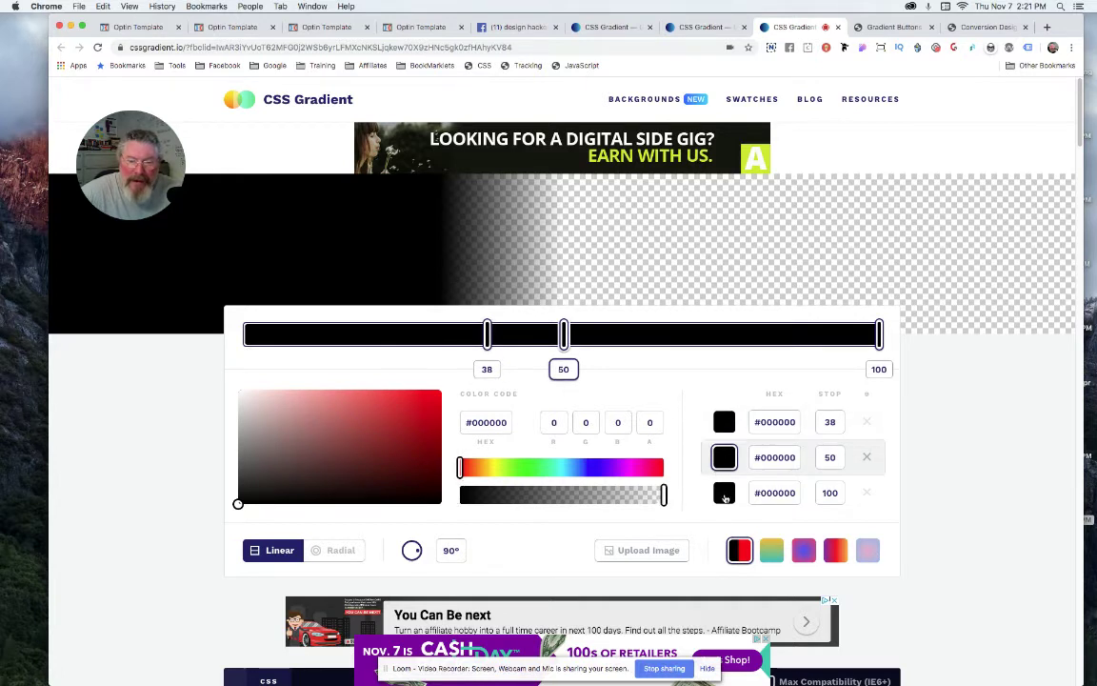
left_click(725, 493)
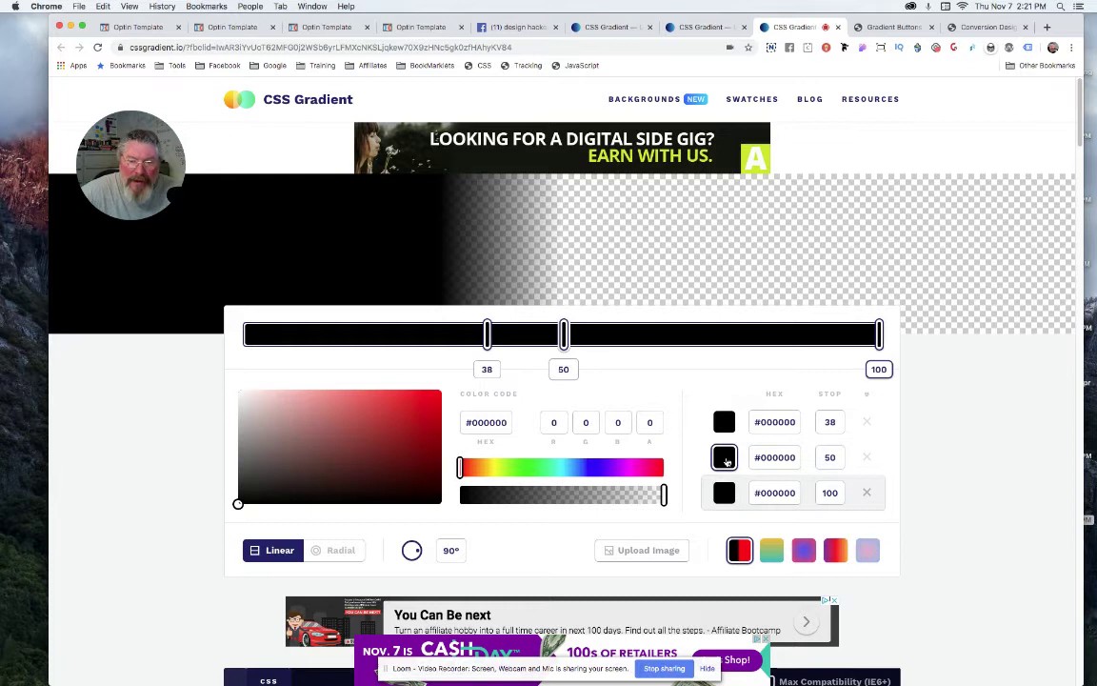
left_click(725, 458)
key("Up")
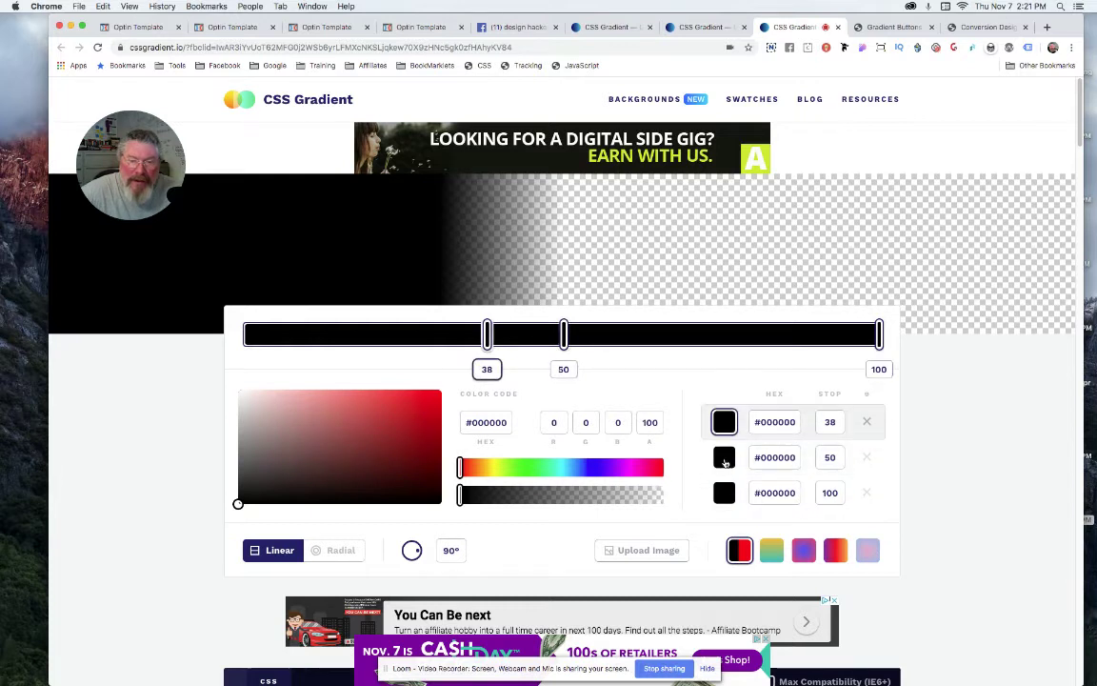
left_click(725, 459)
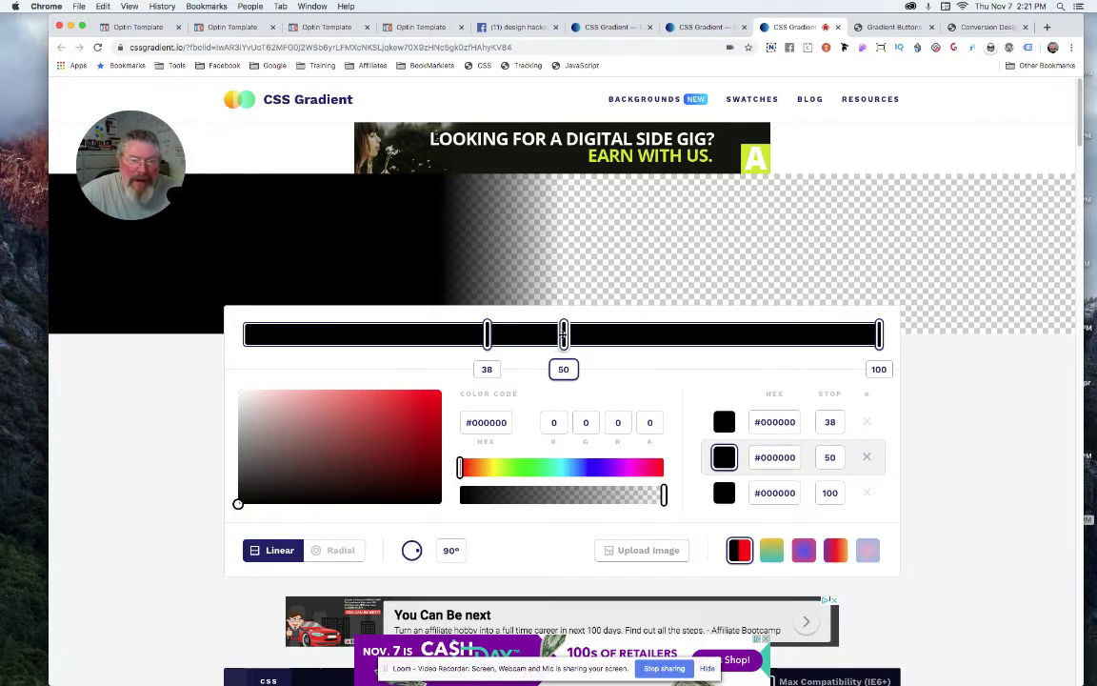
mouse_move(564, 335)
left_mouse_down()
mouse_move(544, 335)
mouse_move(563, 336)
left_mouse_up()
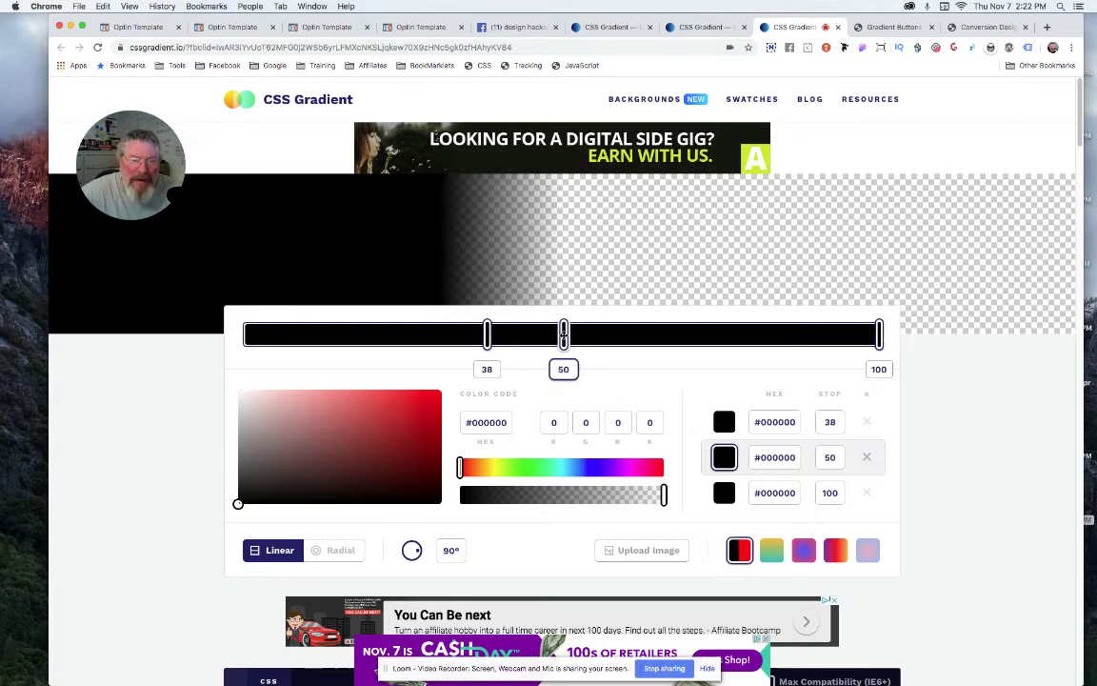
left_click(487, 334)
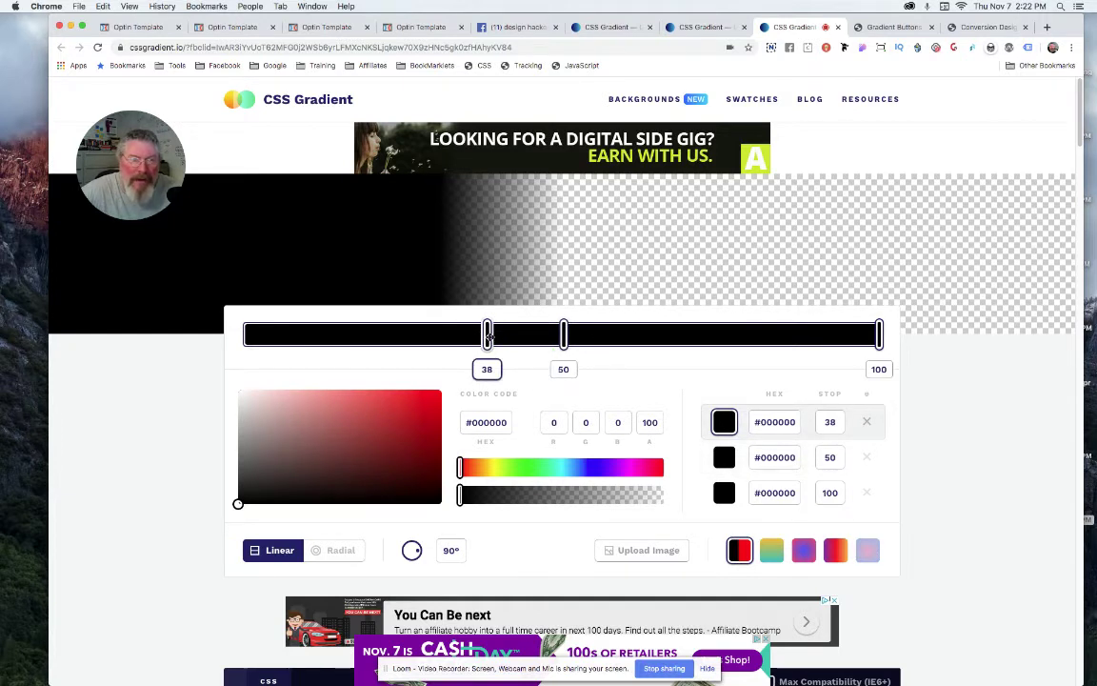
left_click_drag(486, 334, 561, 333)
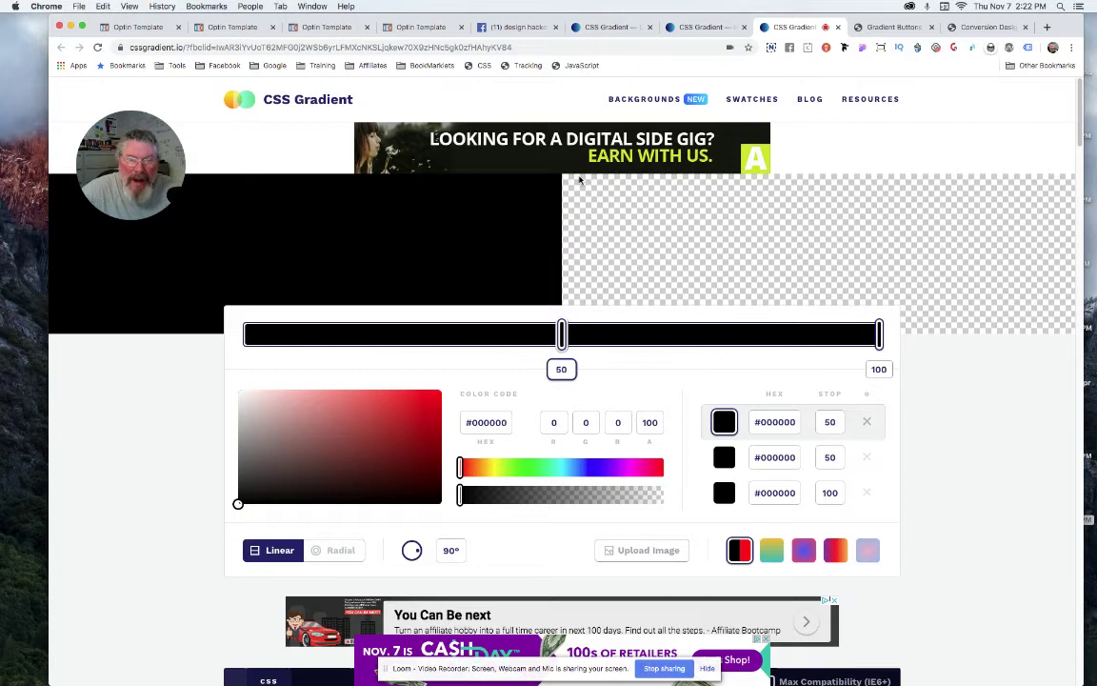
Move the black and transparent stops to 20 for a hard-edged left black bar.
left_click_drag(561, 334, 372, 333)
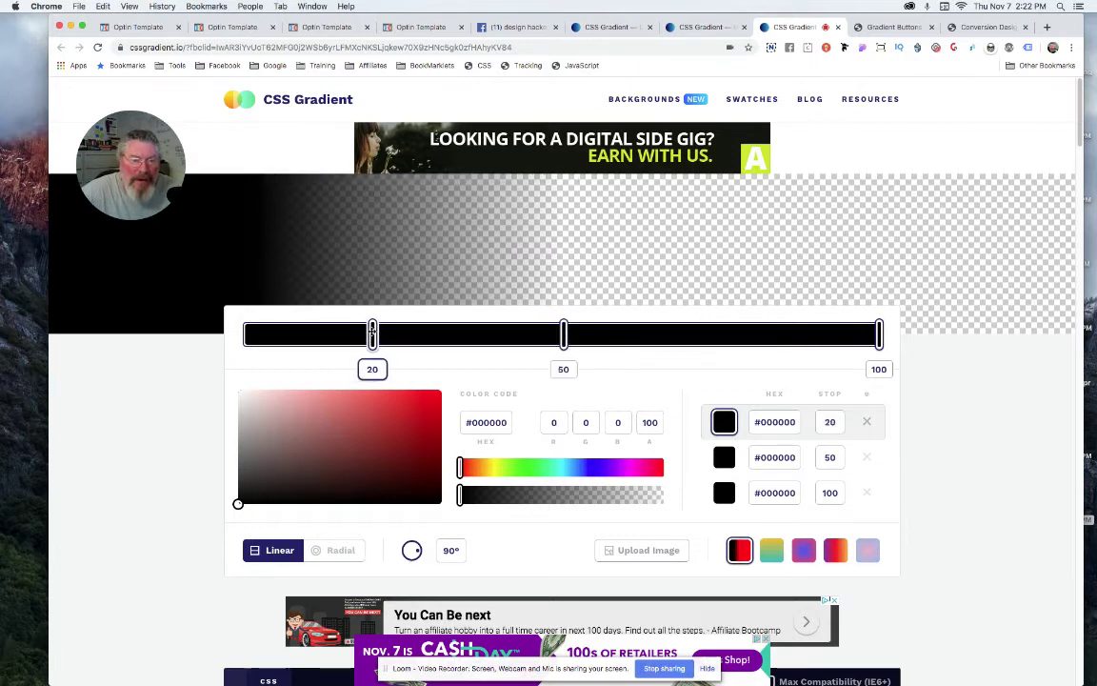
left_click(560, 335)
left_click_drag(560, 334, 373, 329)
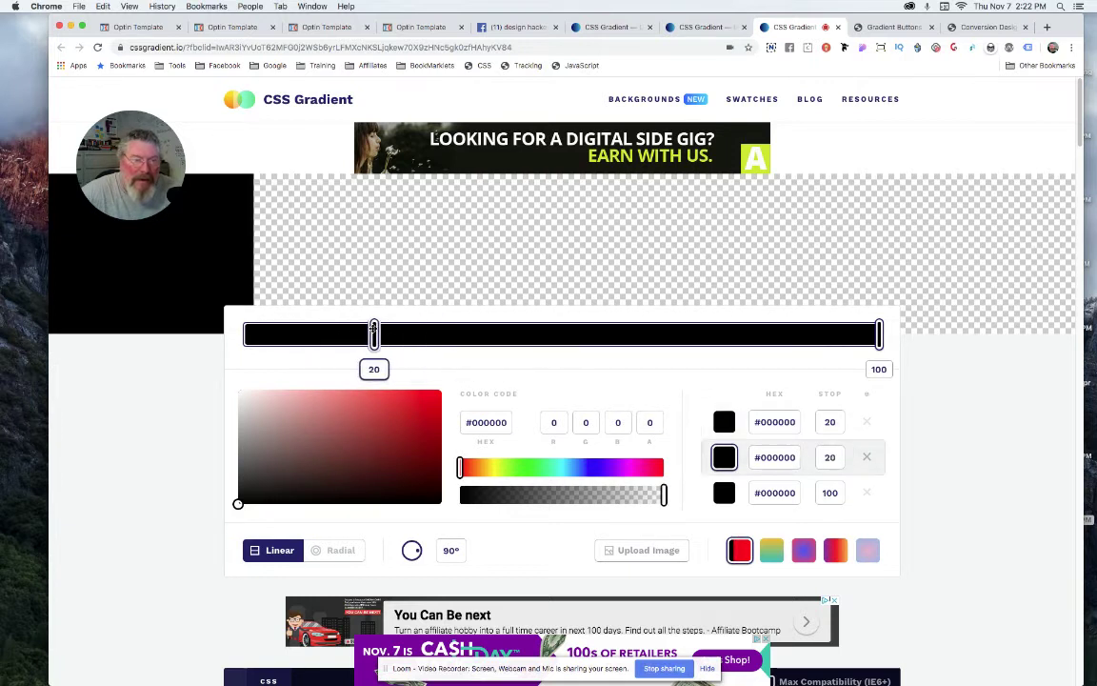
Add a transparent stop and a solid black stop at 80 for the right bar, then review the CSS.
left_click(878, 333)
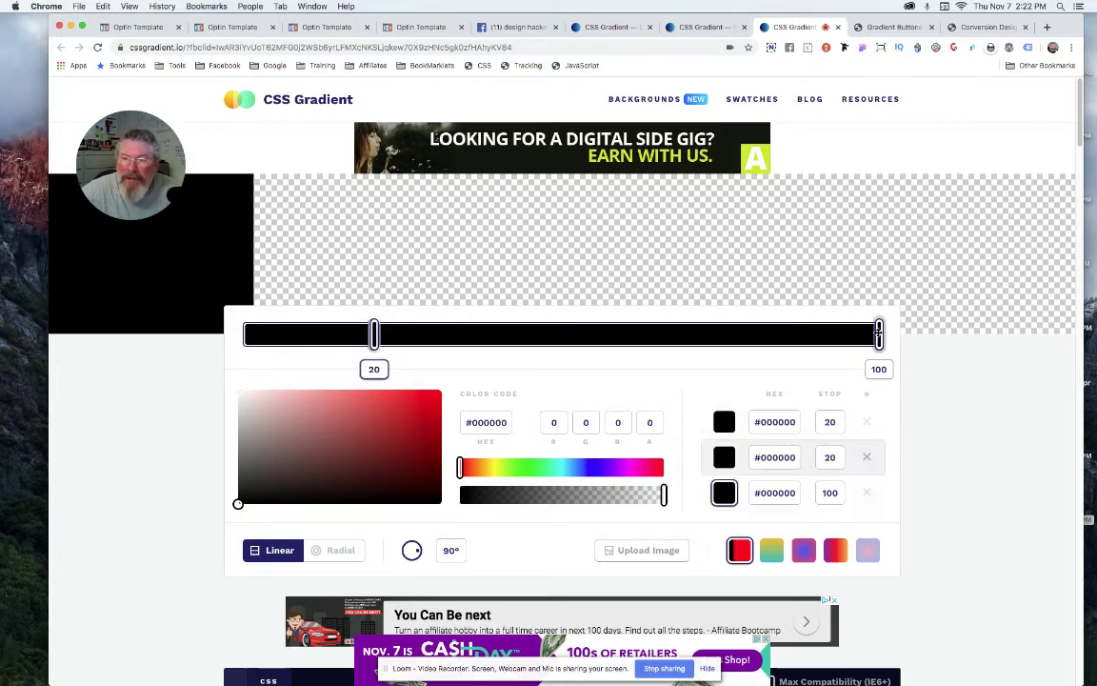
left_click_drag(878, 333, 753, 334)
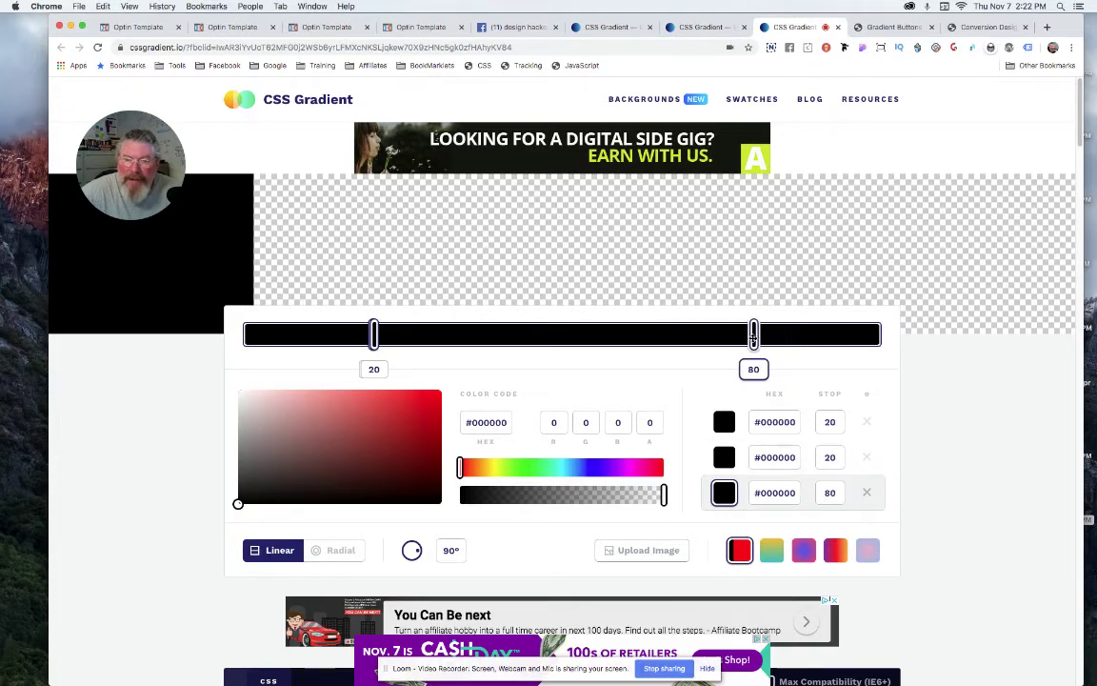
left_click(733, 335)
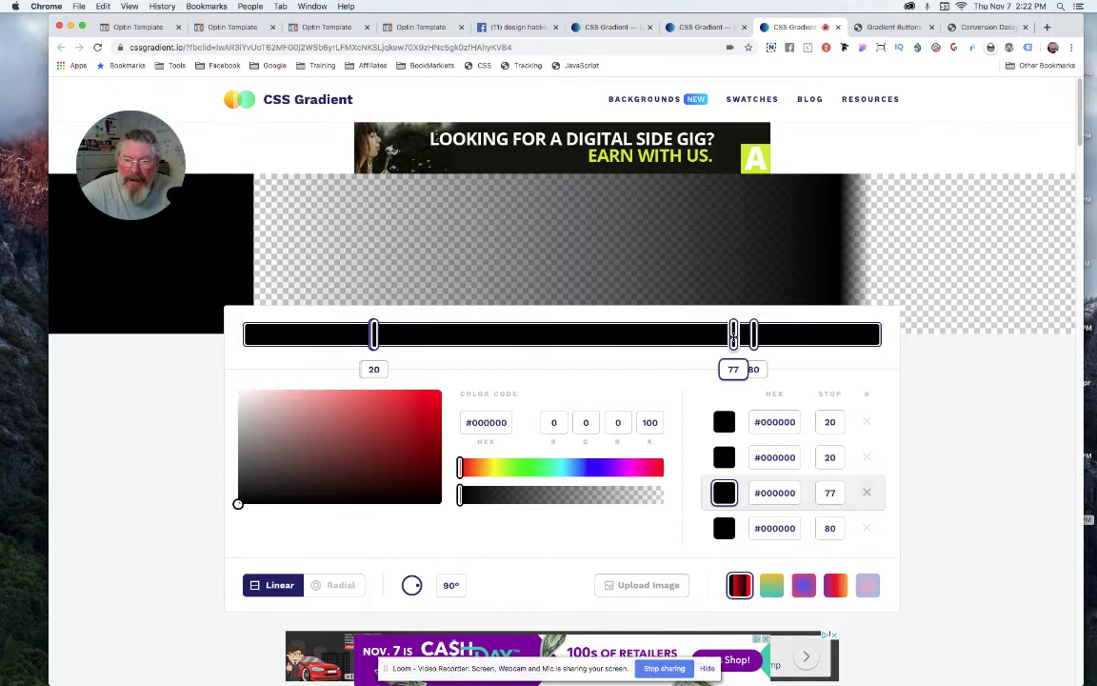
left_click_drag(734, 335, 752, 335)
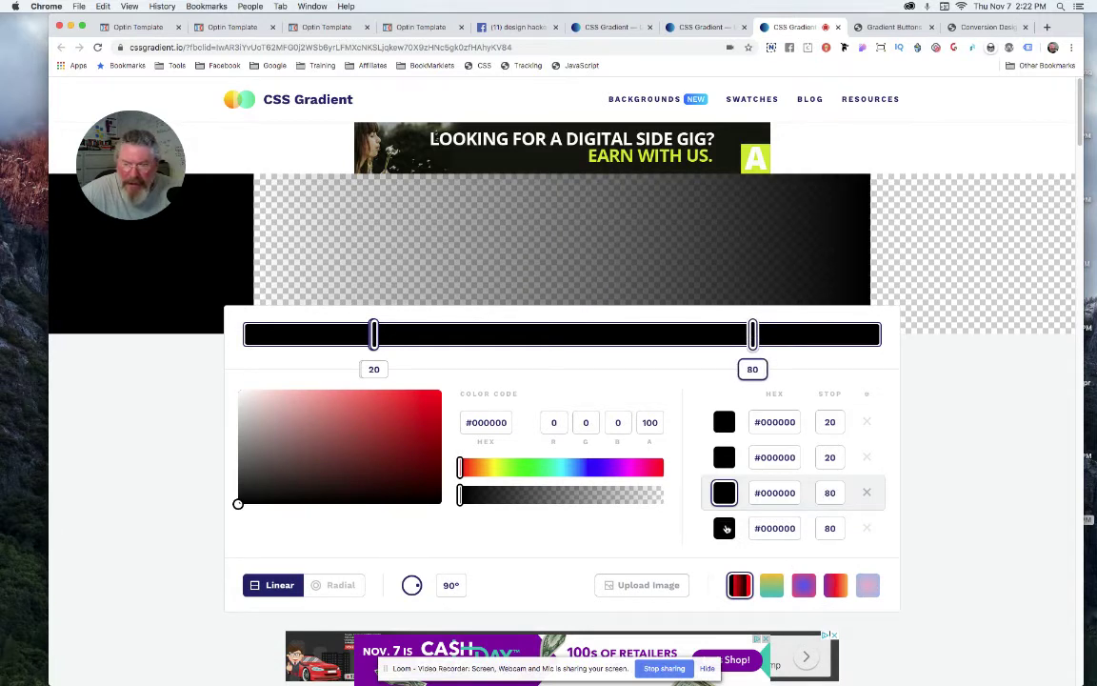
left_click(725, 528)
left_click_drag(664, 495, 444, 506)
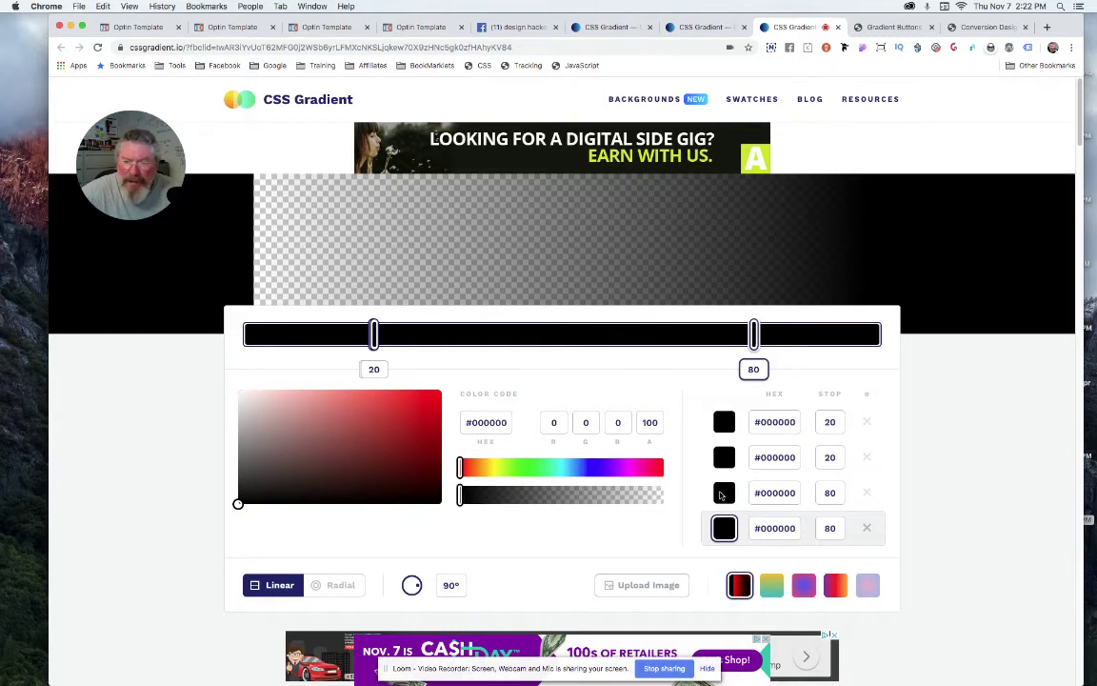
left_click(723, 493)
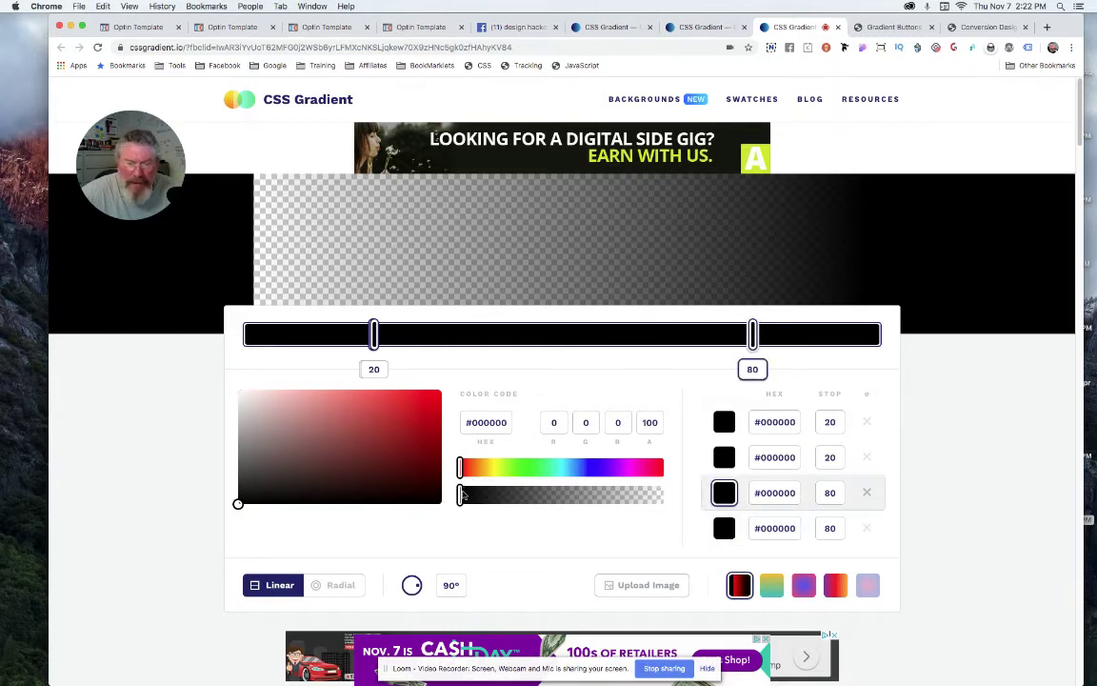
left_click_drag(461, 497, 667, 515)
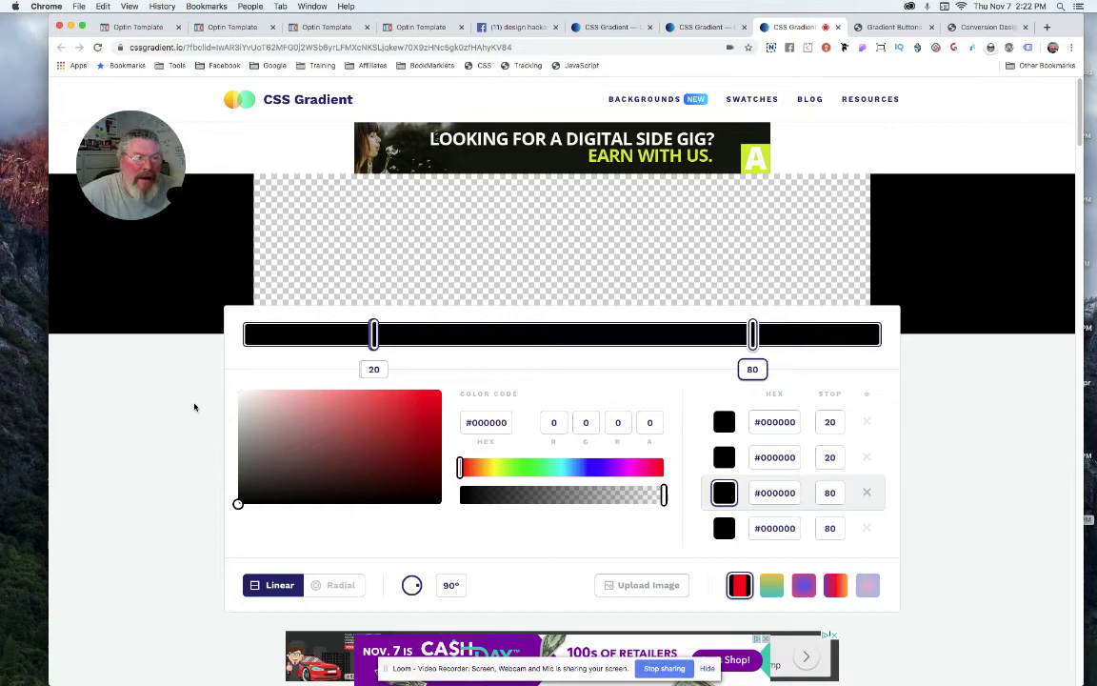
scroll(194, 407, "down", 5)
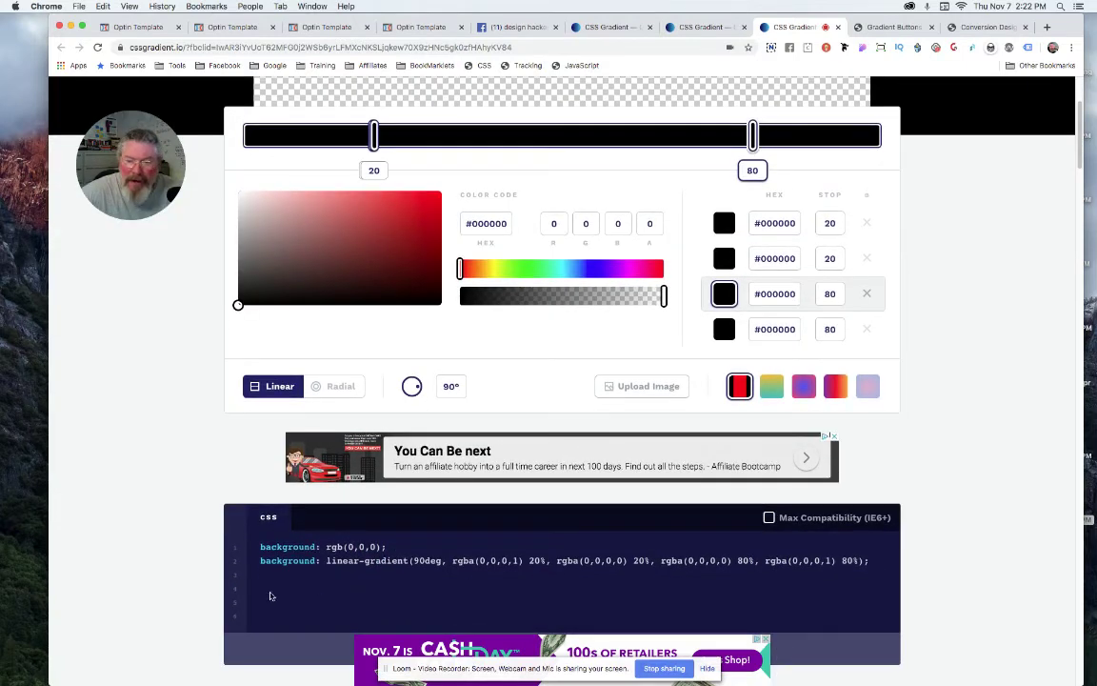
scroll(166, 416, "up", 2)
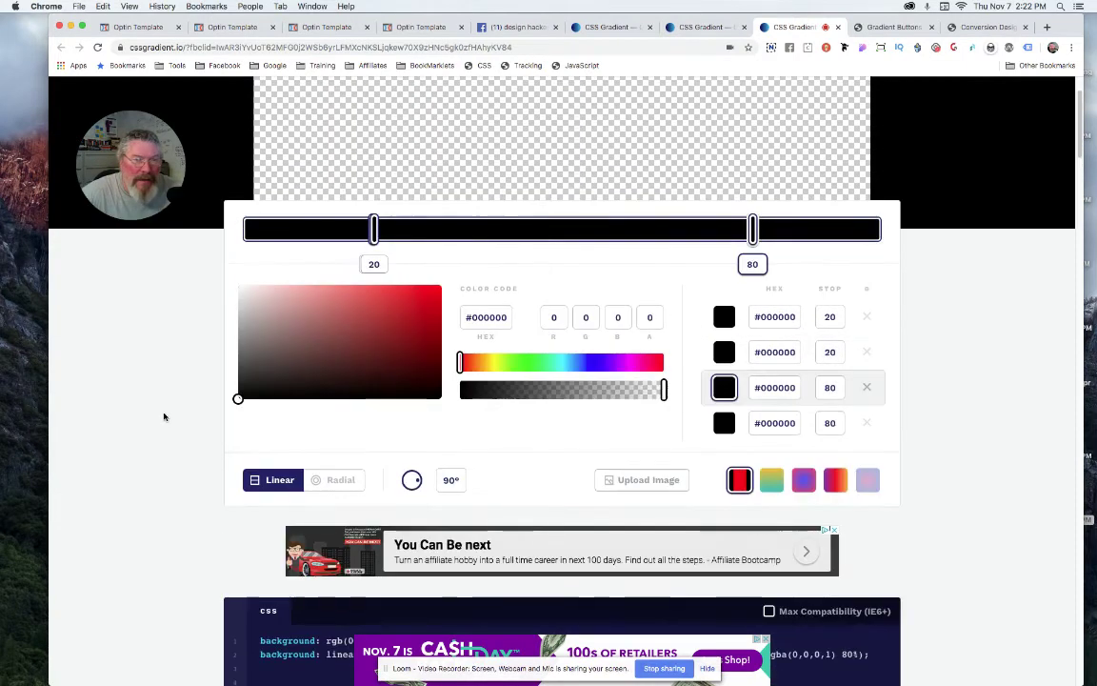
scroll(164, 416, "up", 2)
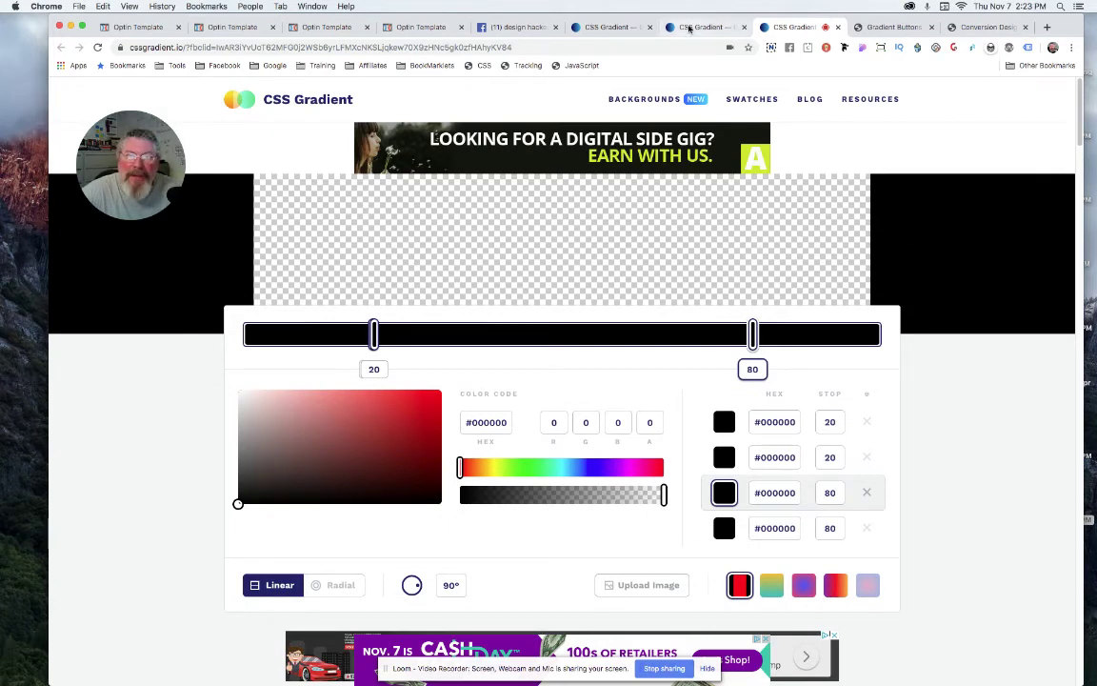
Preview the optin page's circle frame, then return to the 0/50/100 radial gradient editor.
left_click(689, 29)
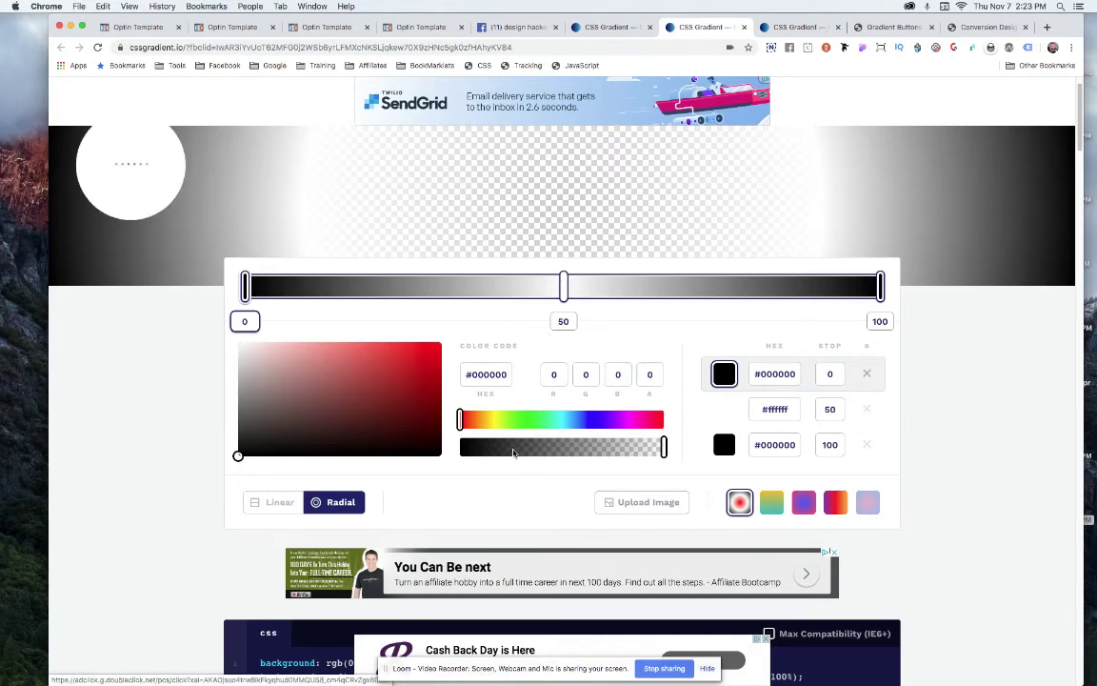
left_click(399, 27)
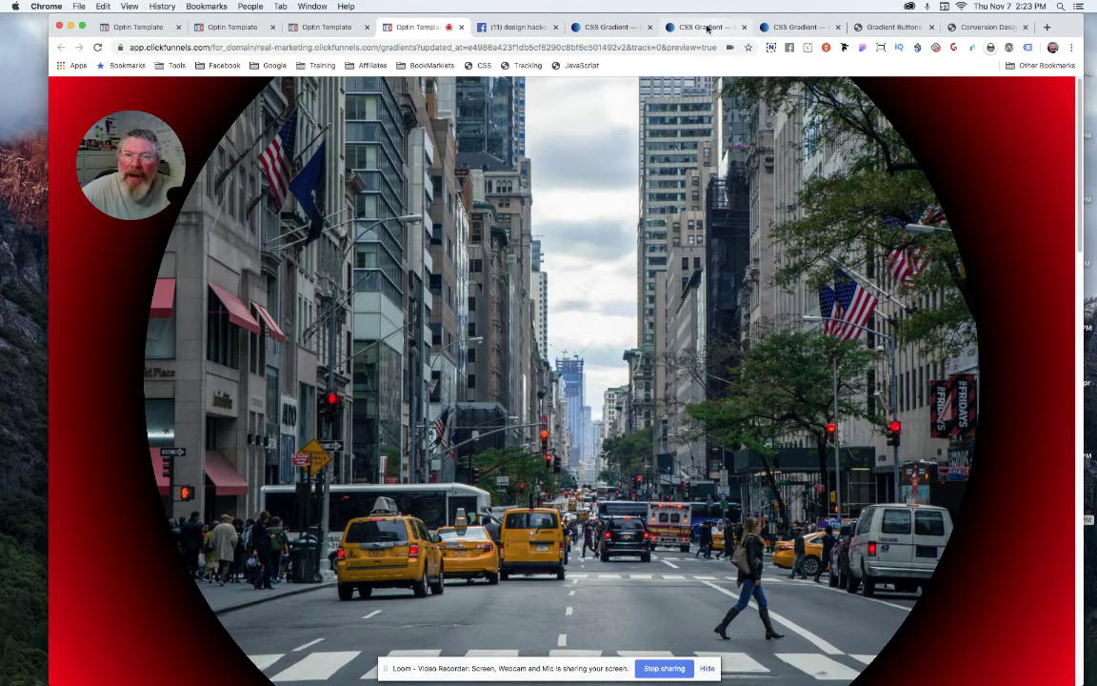
left_click(702, 27)
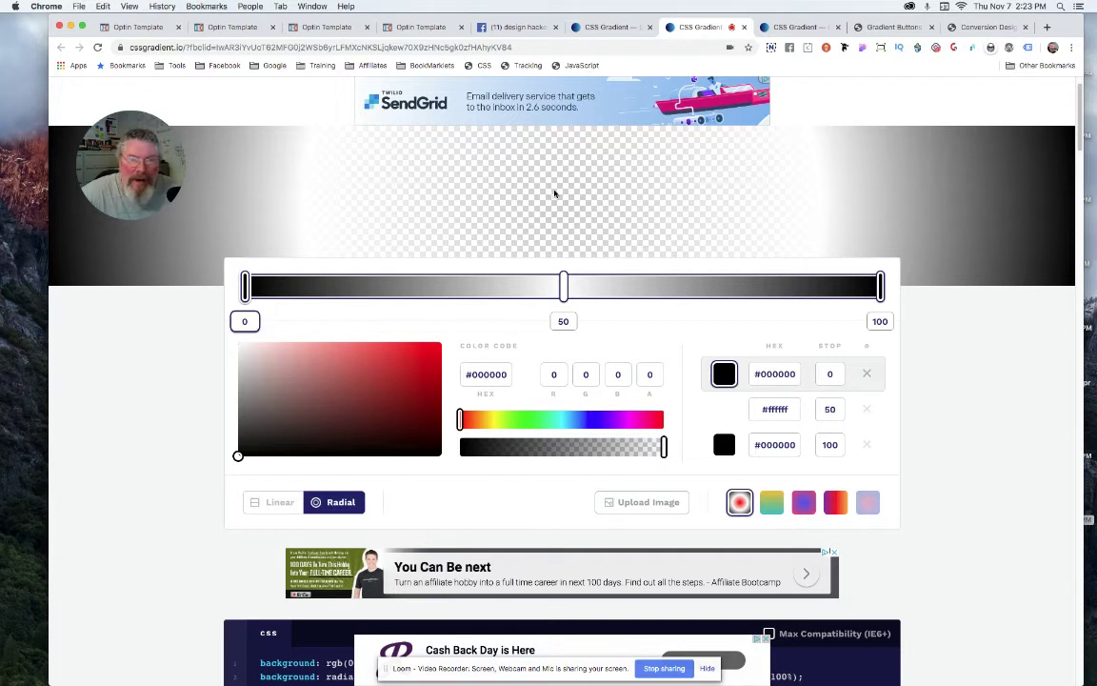
left_click_drag(245, 285, 429, 291)
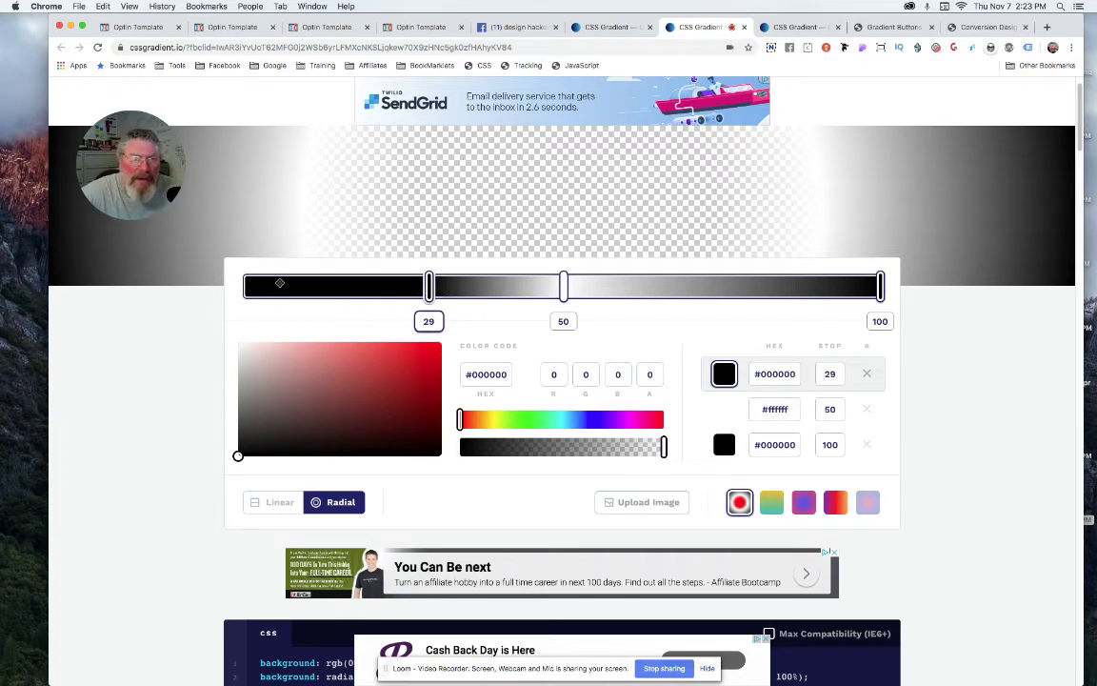
left_click(278, 286)
left_click_drag(276, 286, 244, 286)
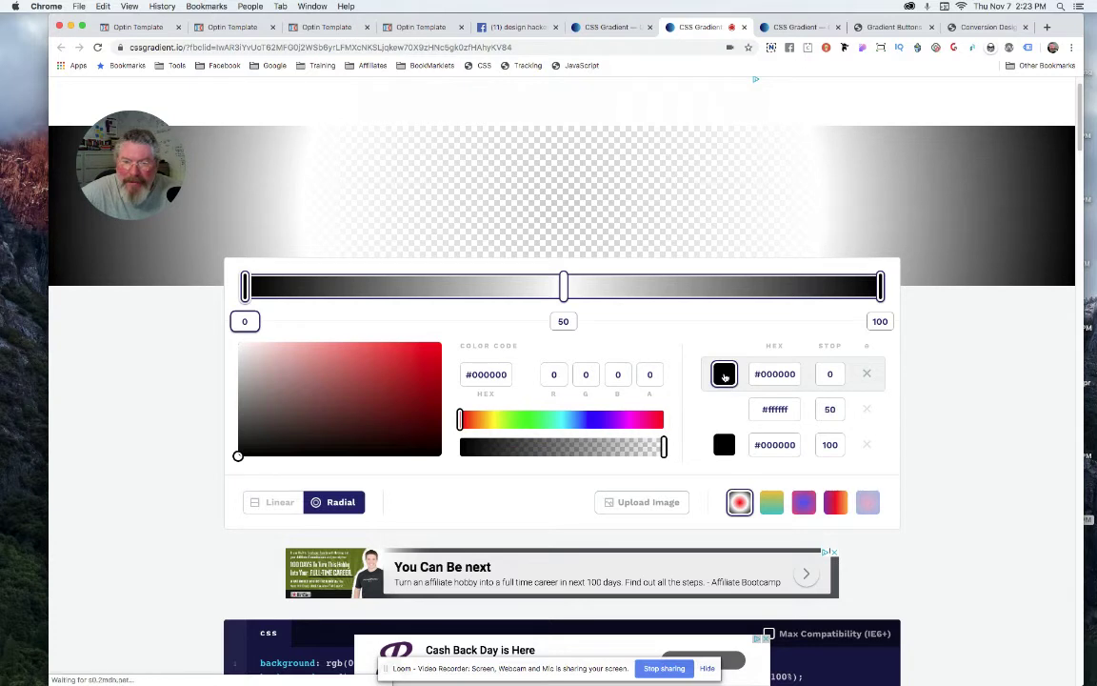
left_click_drag(664, 446, 518, 447)
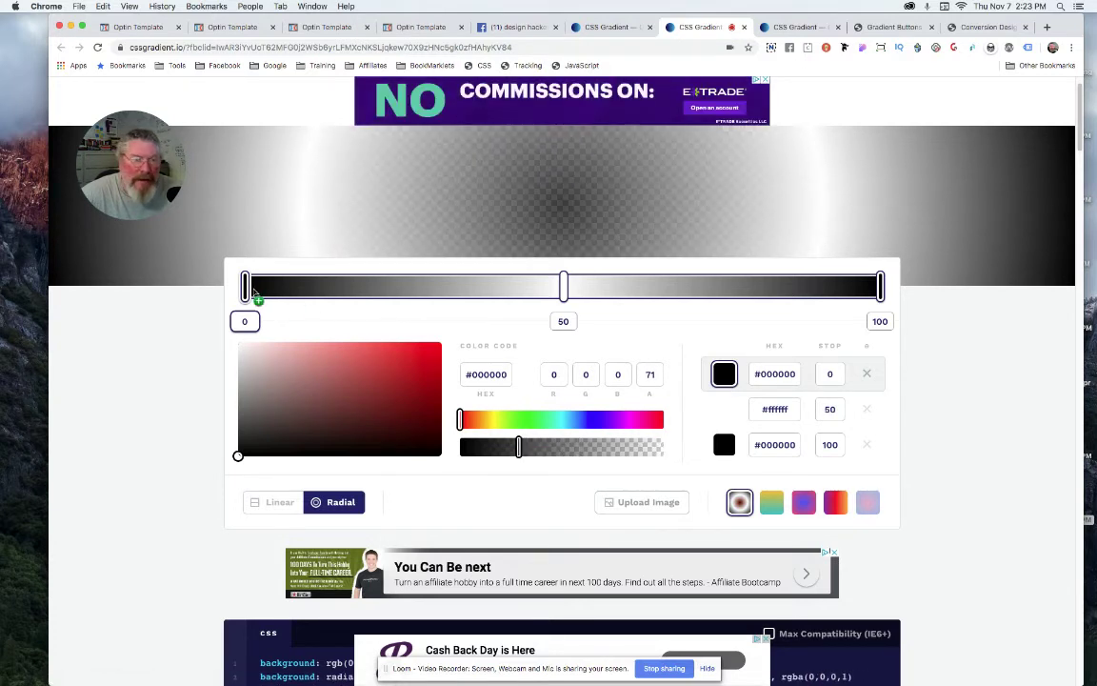
left_click_drag(245, 286, 223, 294)
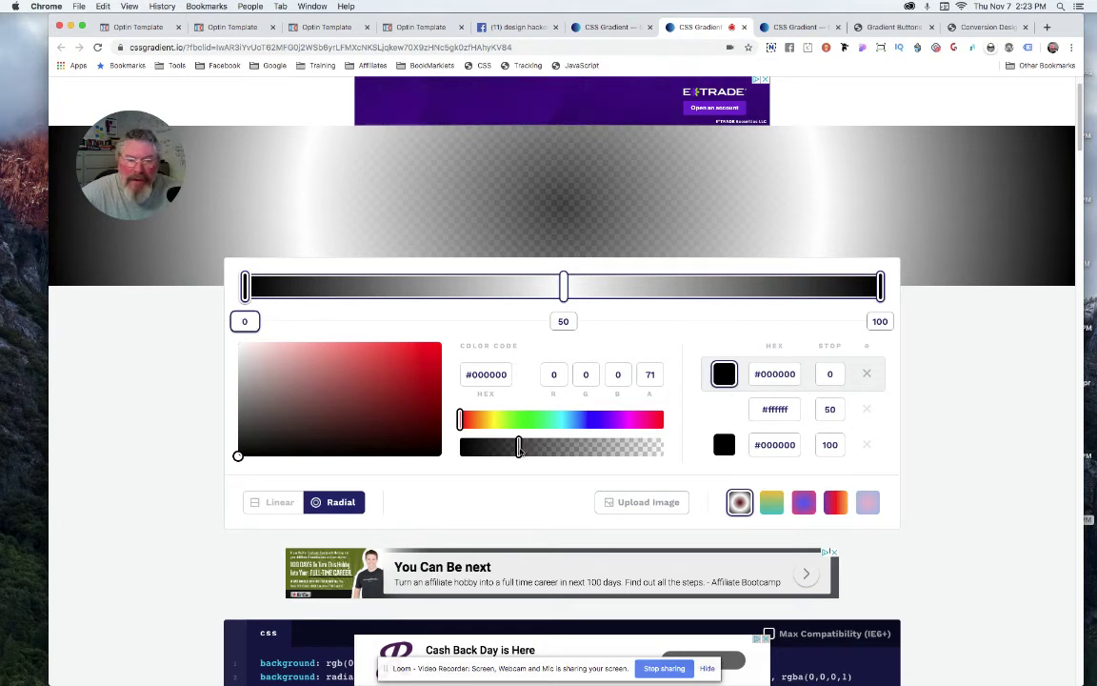
left_click(600, 447)
left_click_drag(642, 456, 683, 454)
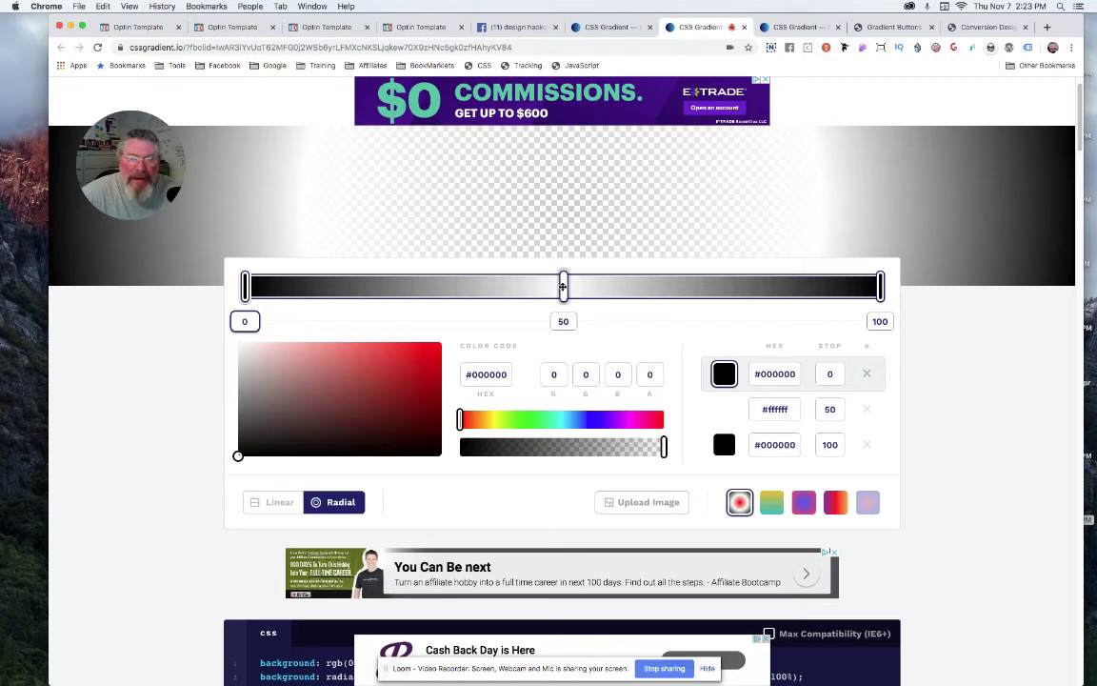
mouse_move(563, 286)
left_mouse_down()
mouse_move(669, 284)
mouse_move(560, 288)
left_mouse_up()
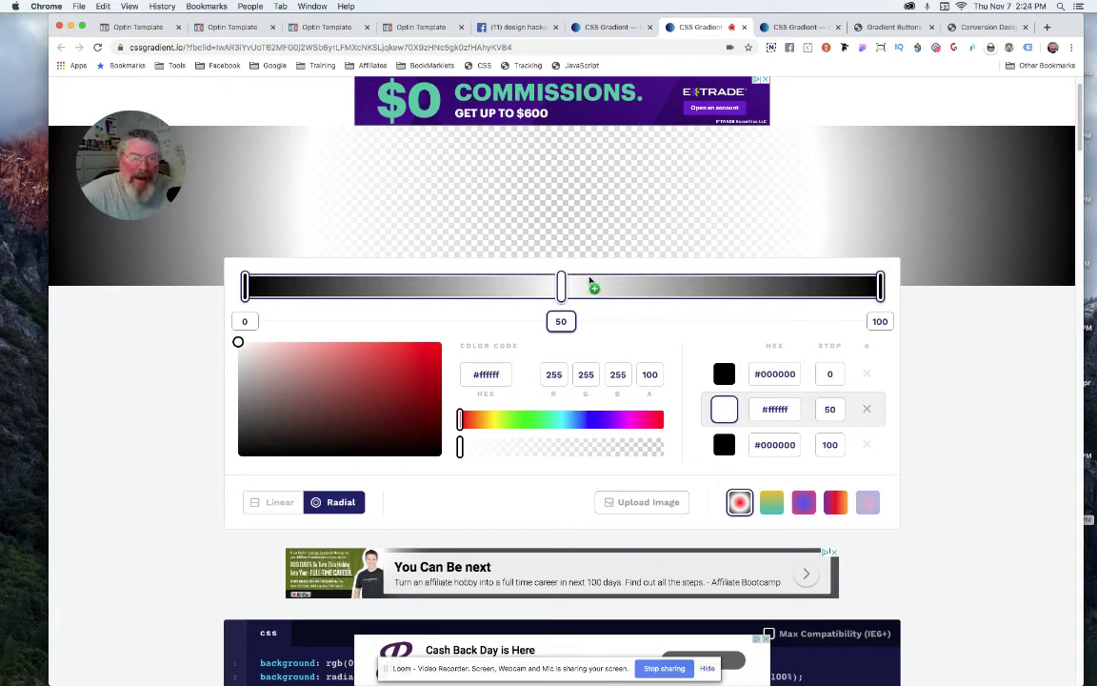
Make the second 50% stop fully transparent and the third 50% stop fully opaque black.
left_click(609, 29)
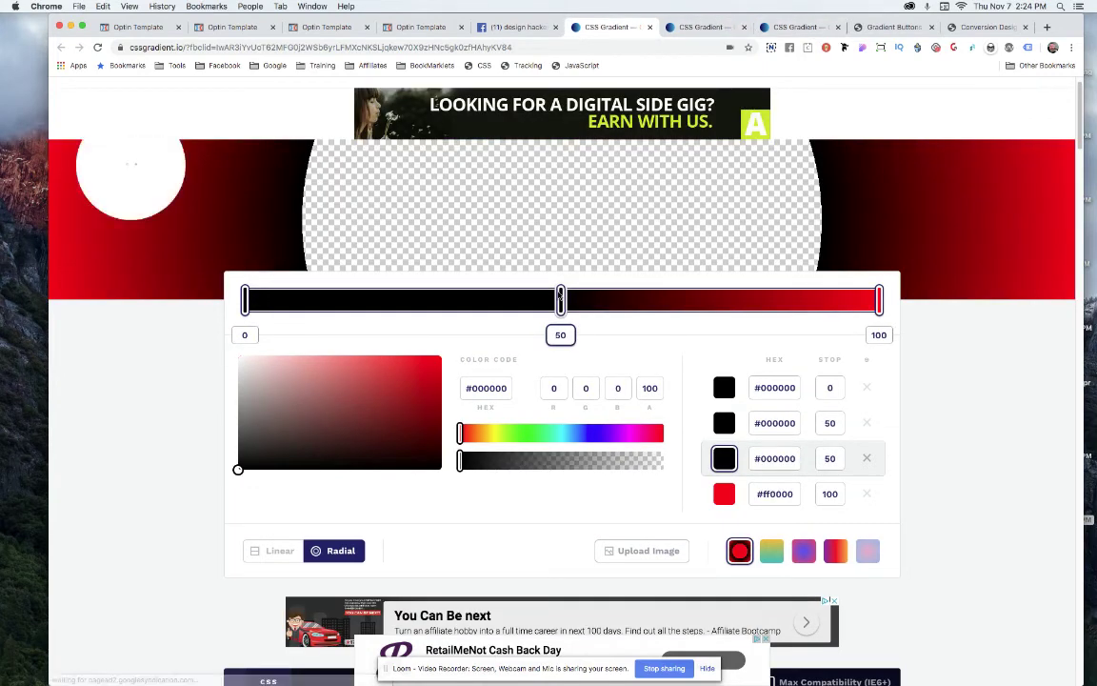
mouse_move(562, 301)
left_mouse_down()
mouse_move(597, 301)
mouse_move(551, 301)
mouse_move(561, 302)
left_mouse_up()
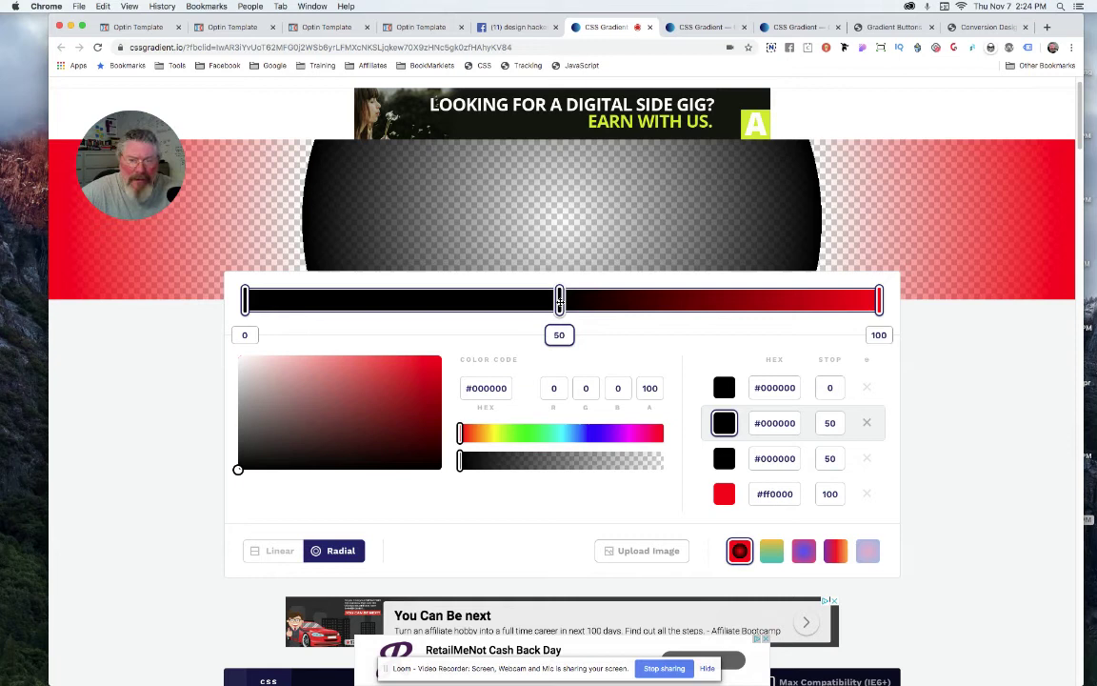
left_click(725, 390)
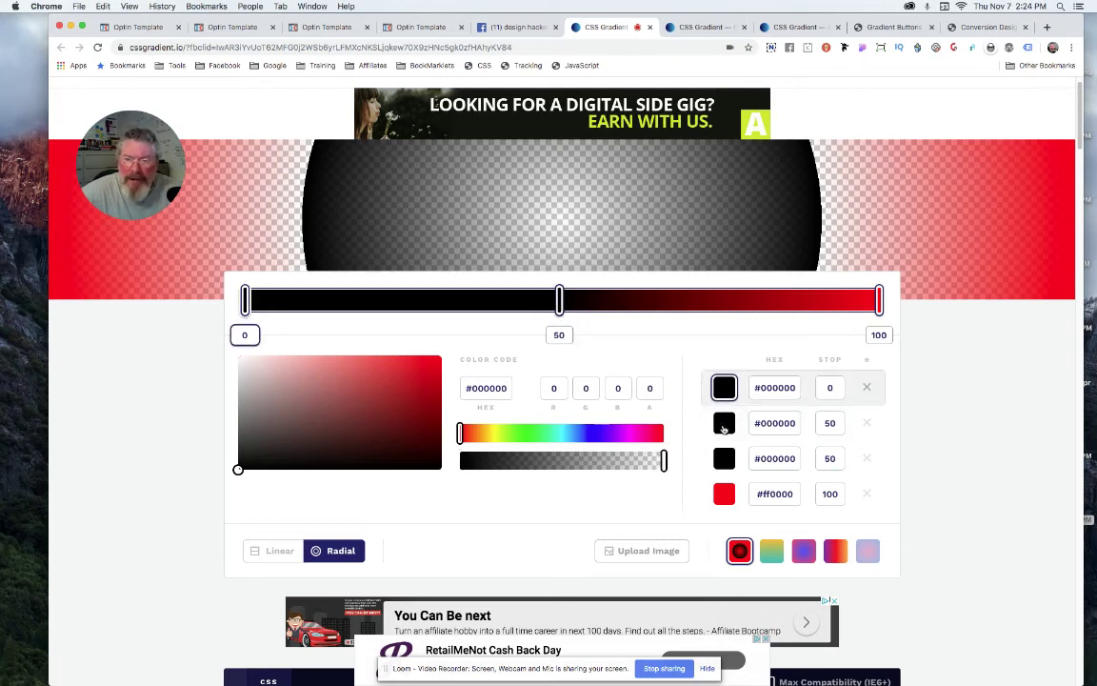
left_click(724, 426)
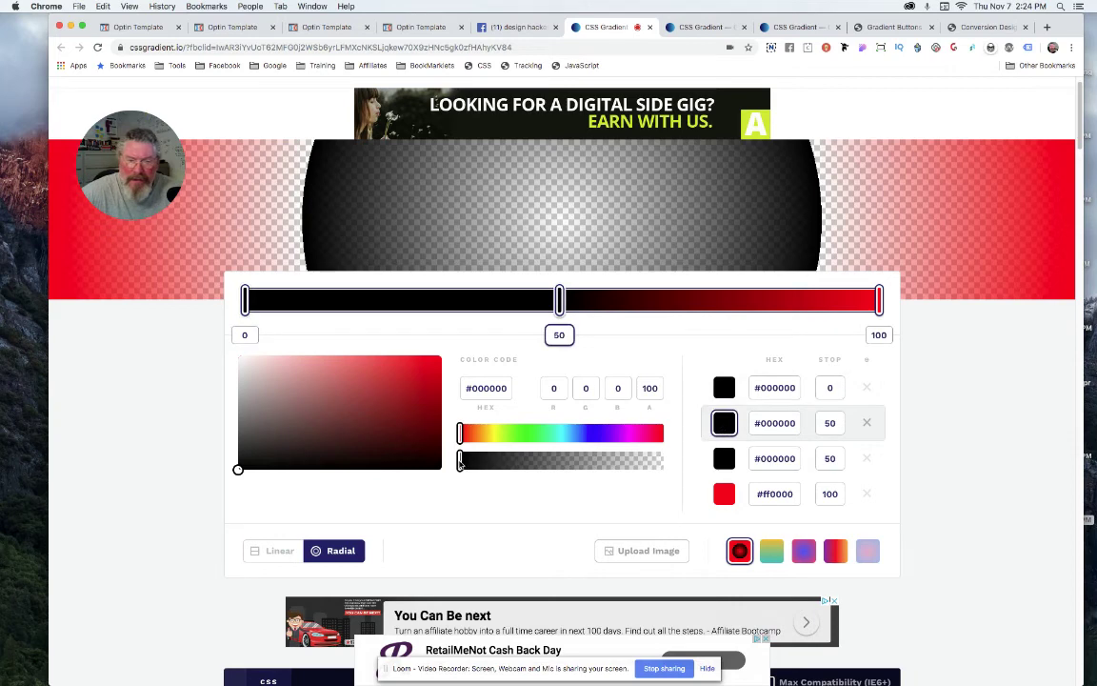
left_click_drag(461, 462, 683, 468)
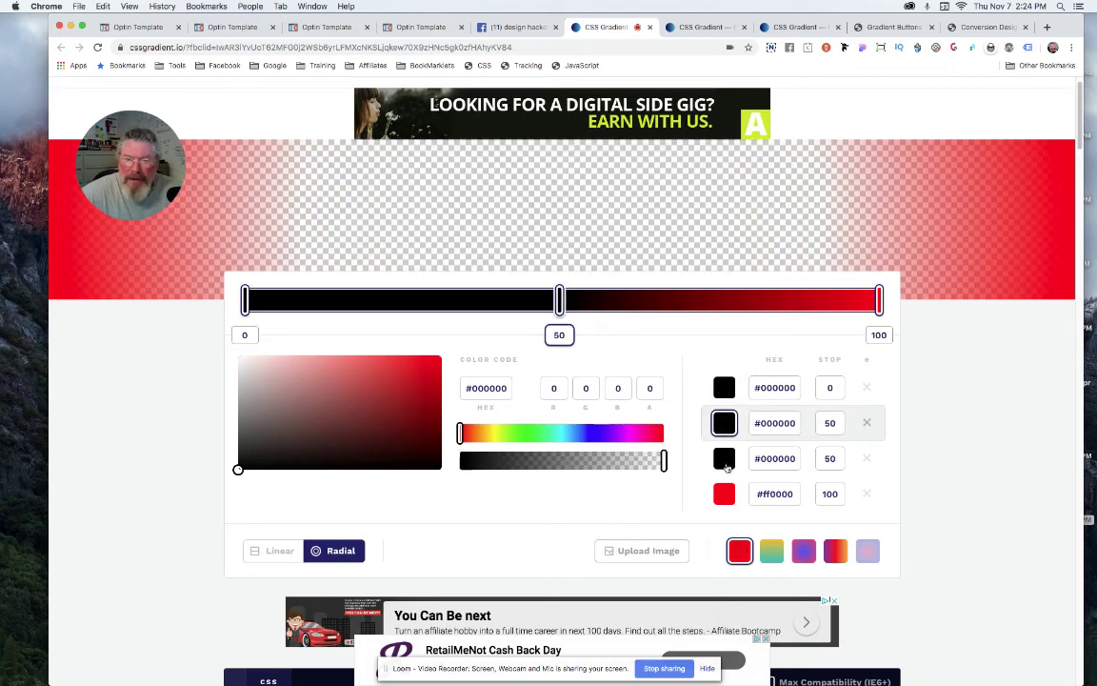
left_click(701, 467)
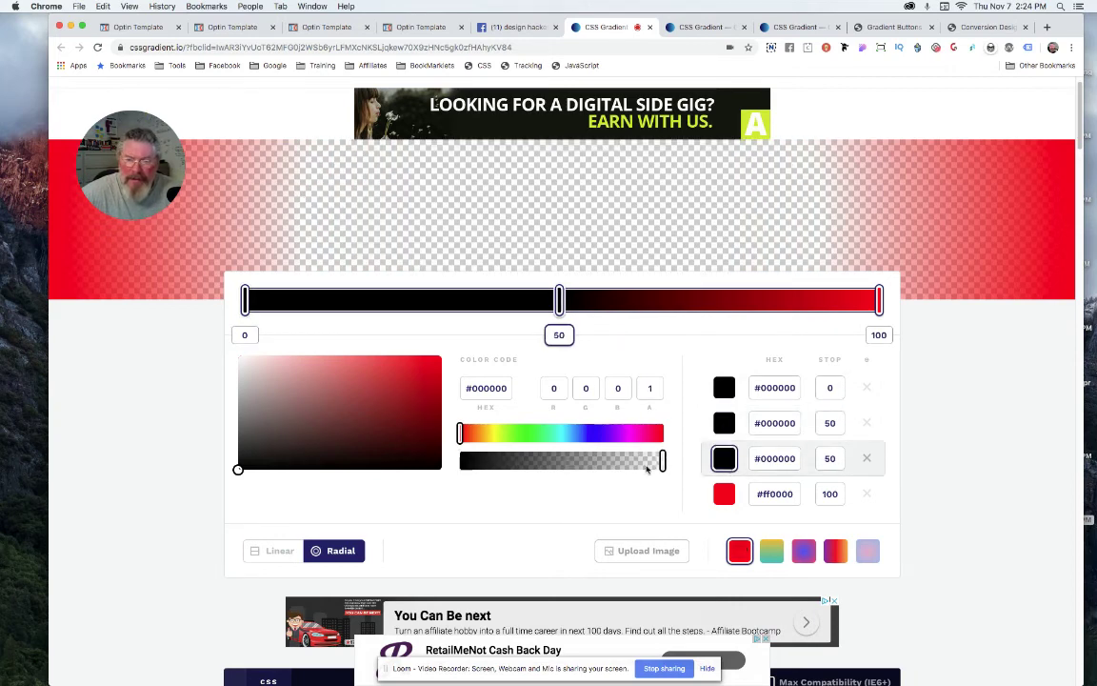
left_click_drag(658, 463, 443, 466)
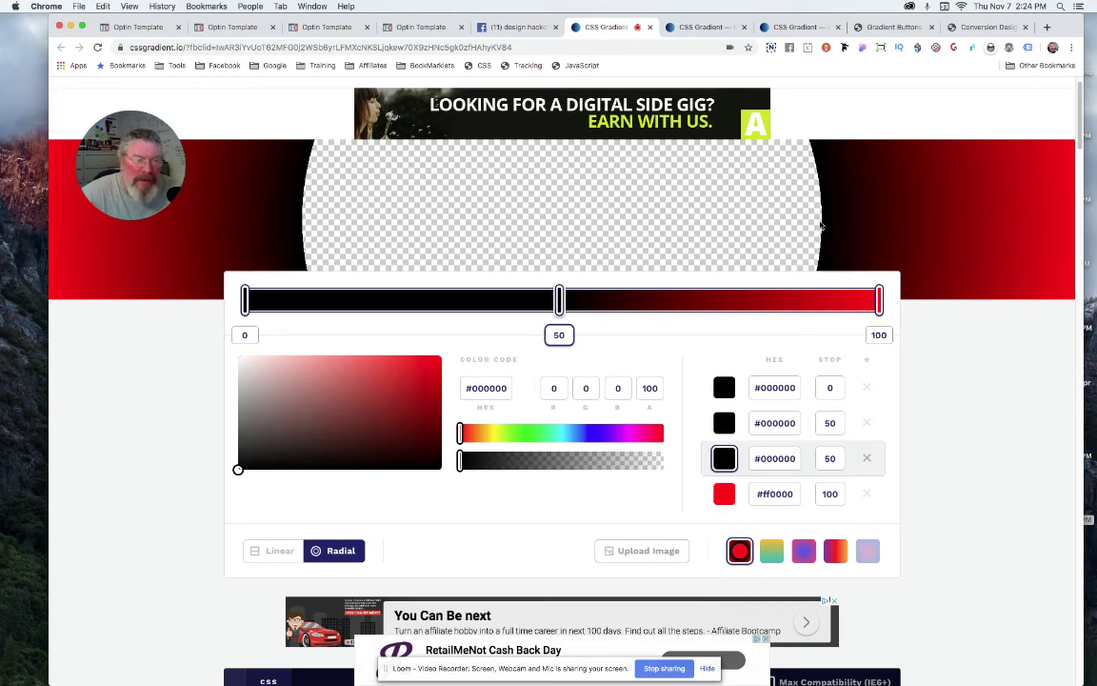
Try a softer edge at 53, return the stop to 50, and adjust the red end stop.
mouse_move(563, 300)
left_mouse_down()
mouse_move(582, 299)
mouse_move(526, 301)
mouse_move(560, 301)
left_mouse_up()
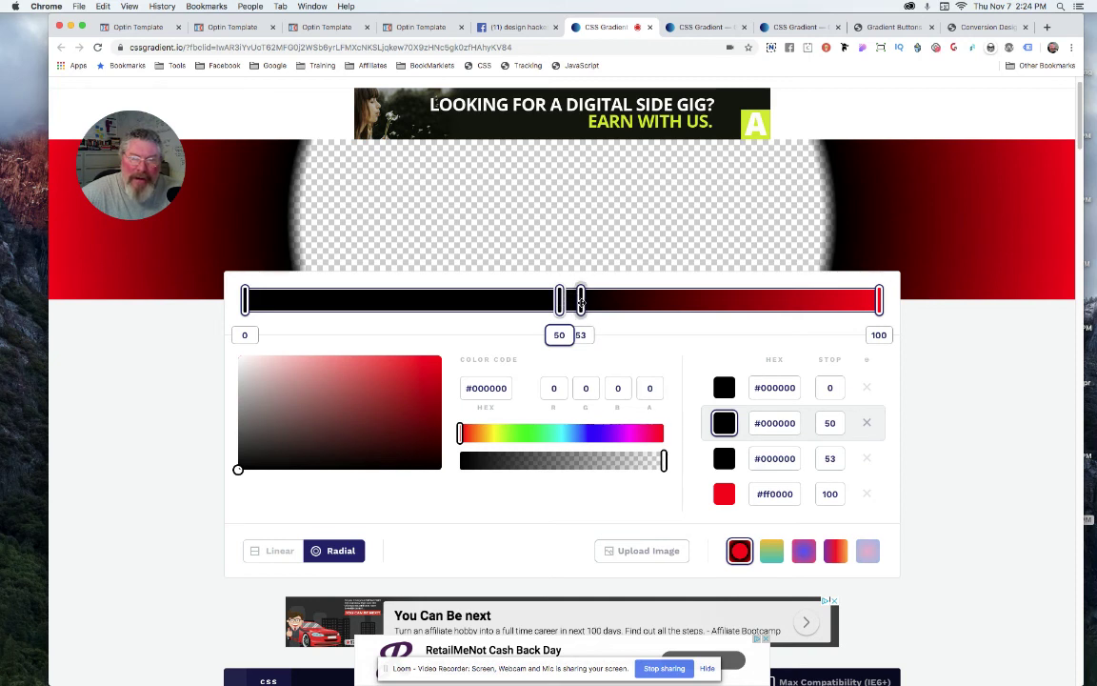
left_click(580, 301)
left_click_drag(580, 301, 560, 301)
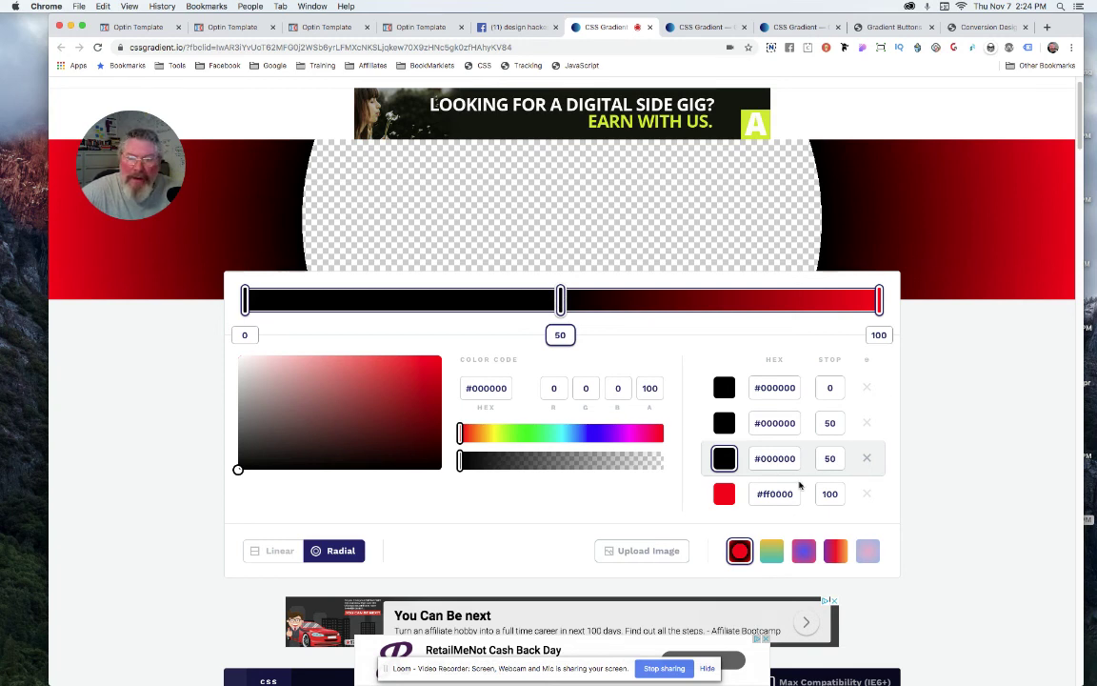
mouse_move(876, 301)
left_mouse_down()
mouse_move(629, 303)
mouse_move(887, 304)
left_mouse_up()
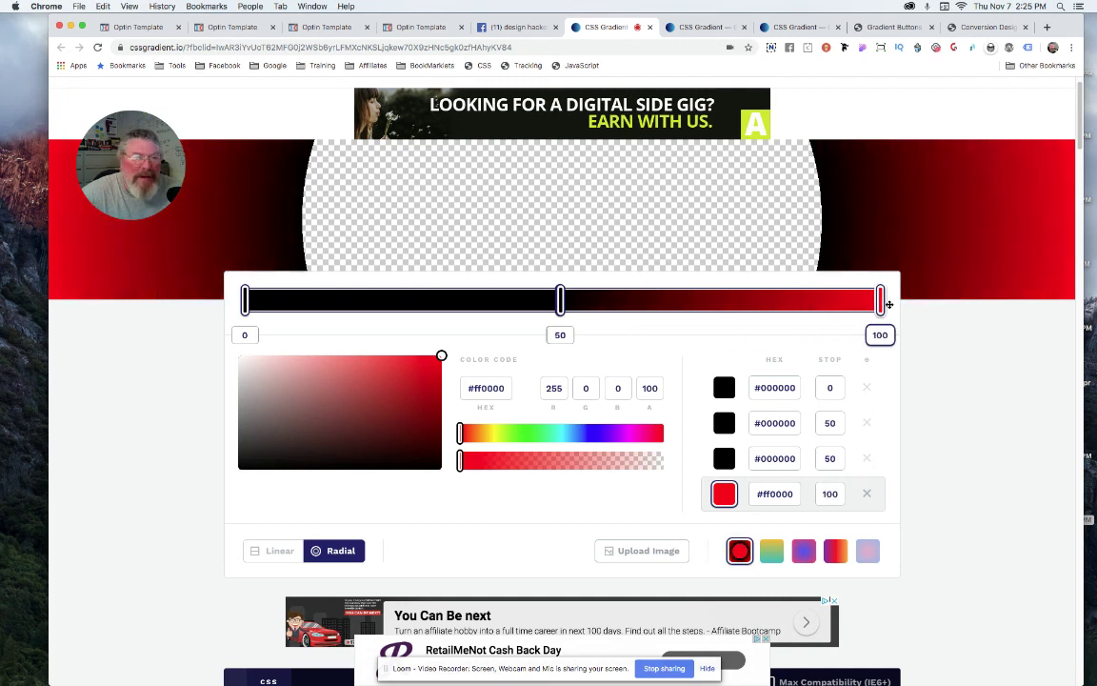